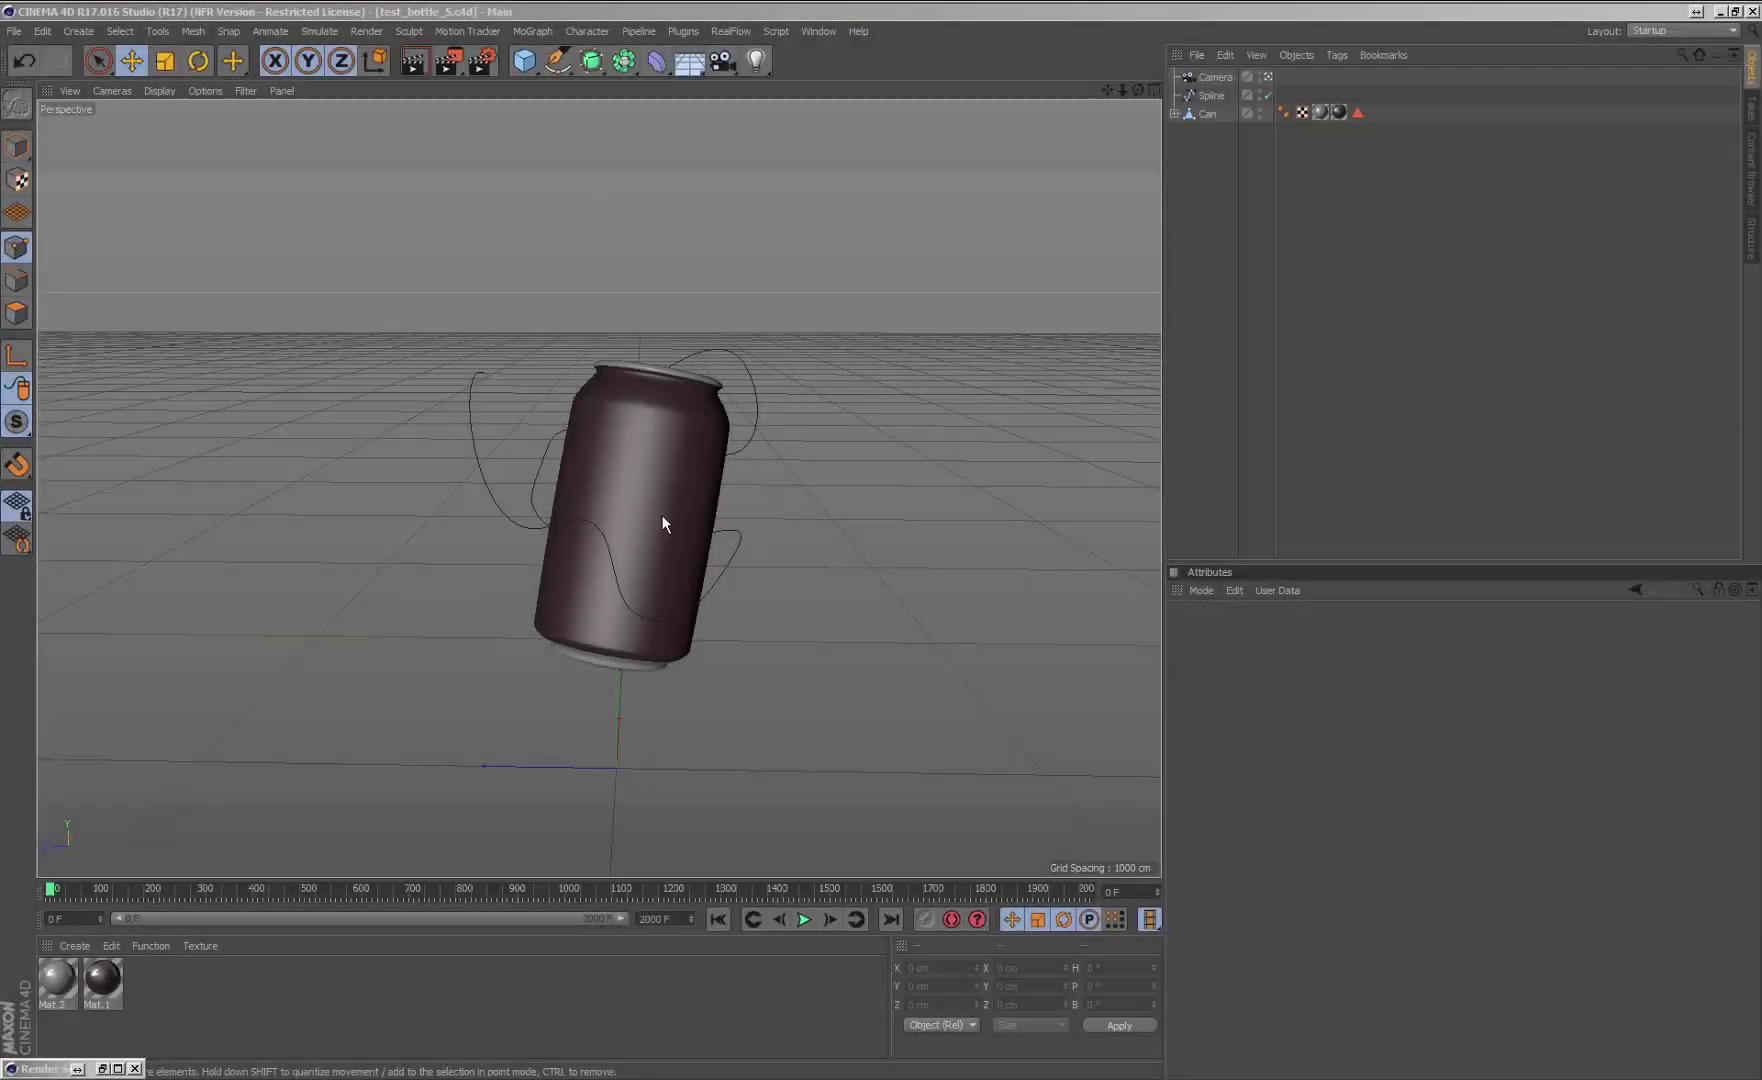
Open the RealFlow menu's Emitters submenu to pick a spline emitter
click(731, 31)
mouse_move(748, 84)
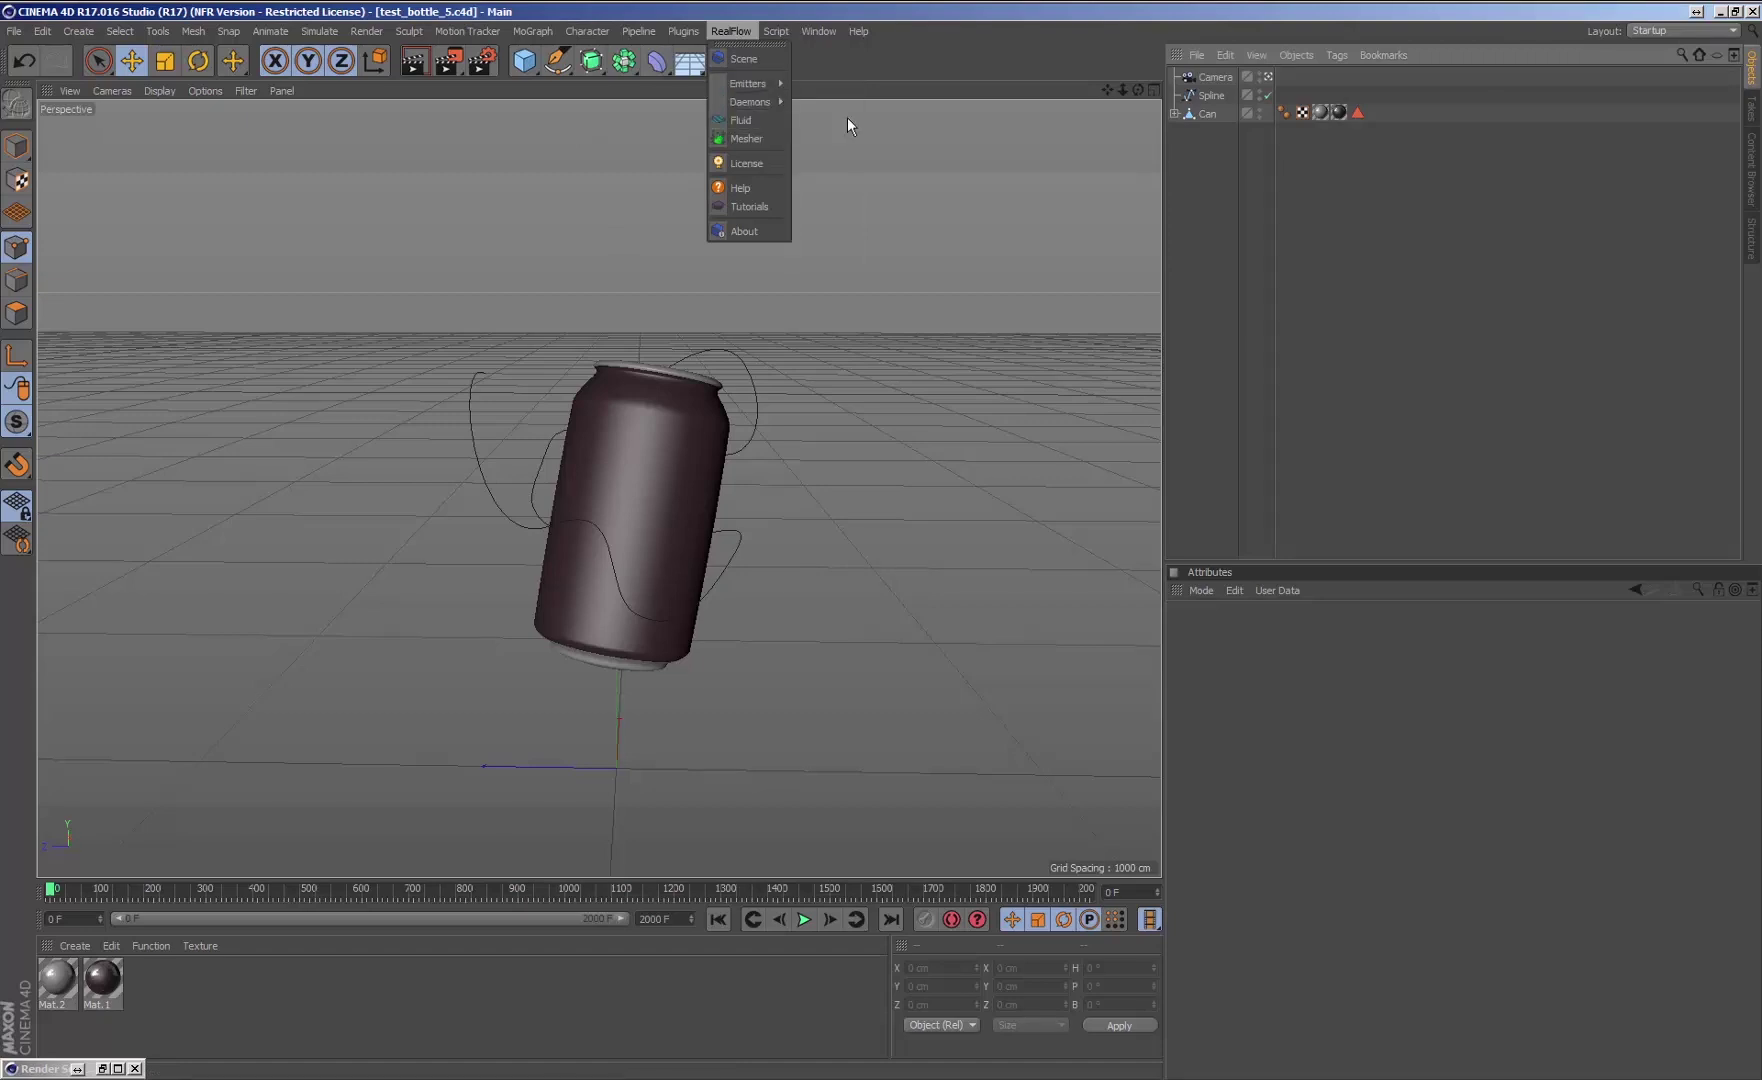
Add a RealFlow spline emitter with Creation set to Edge, linked to the Spline object
click(822, 219)
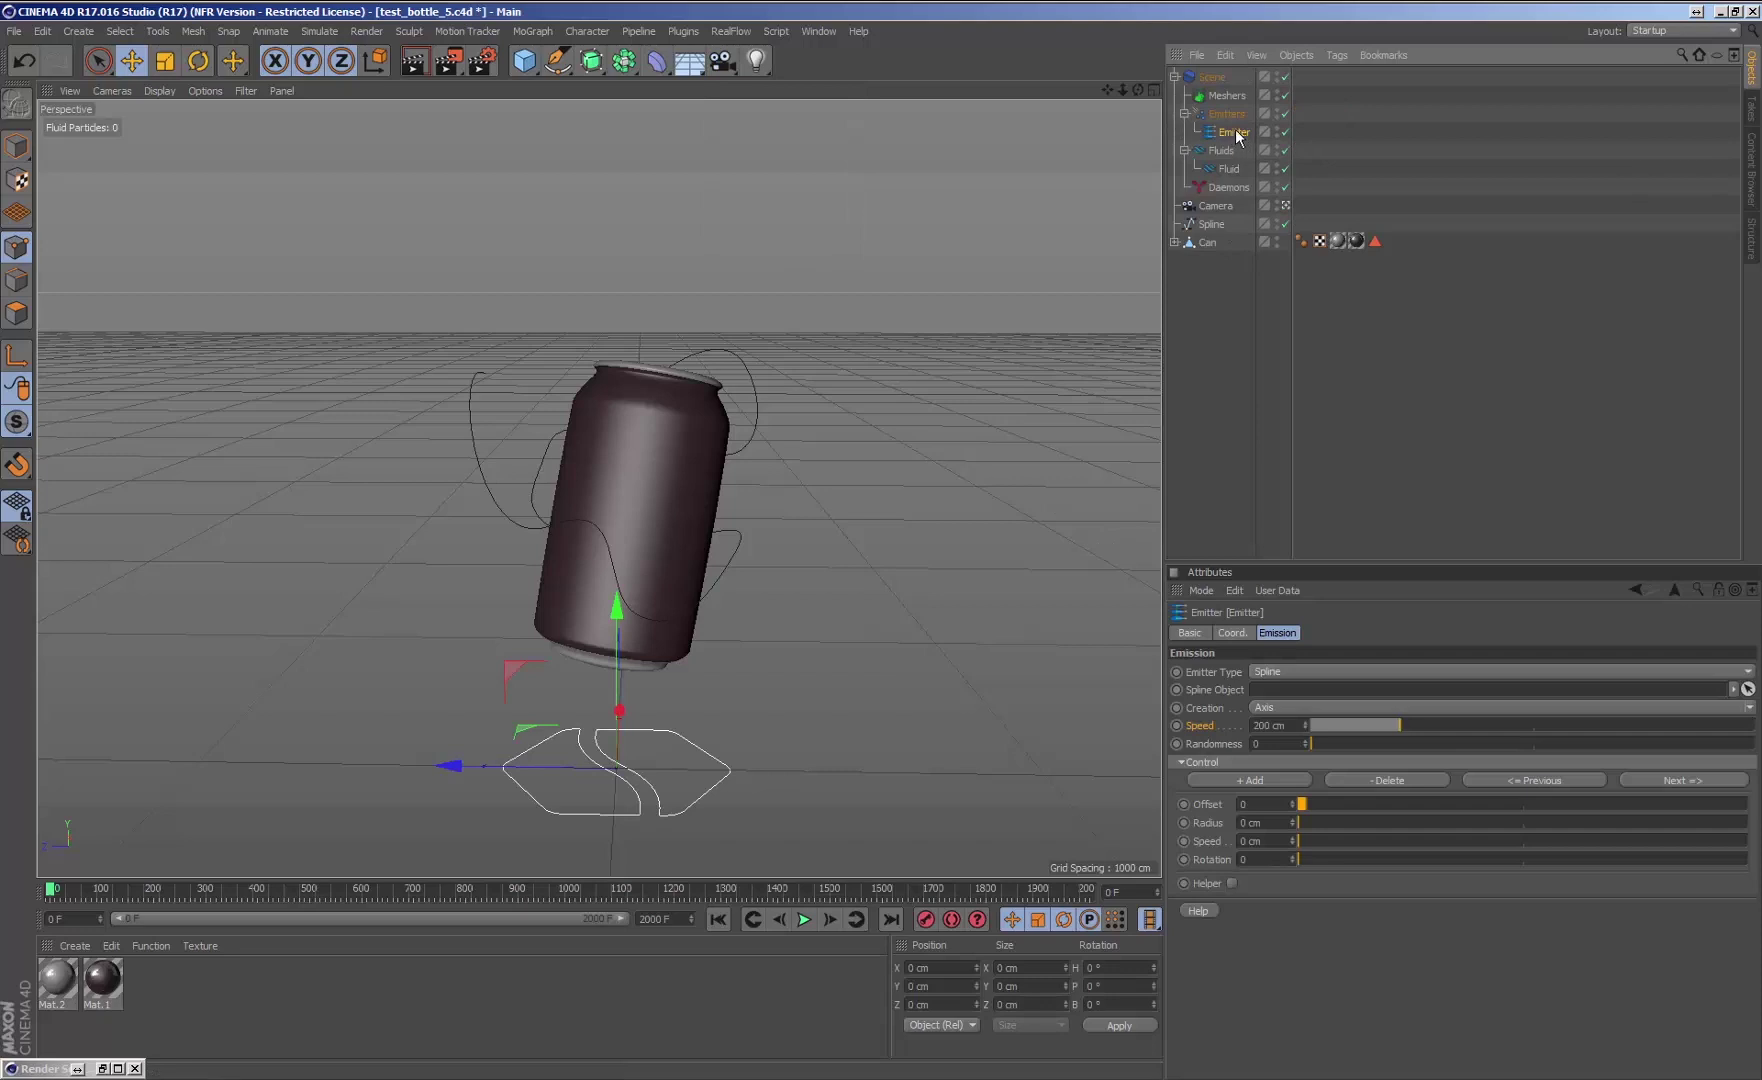
click(1262, 704)
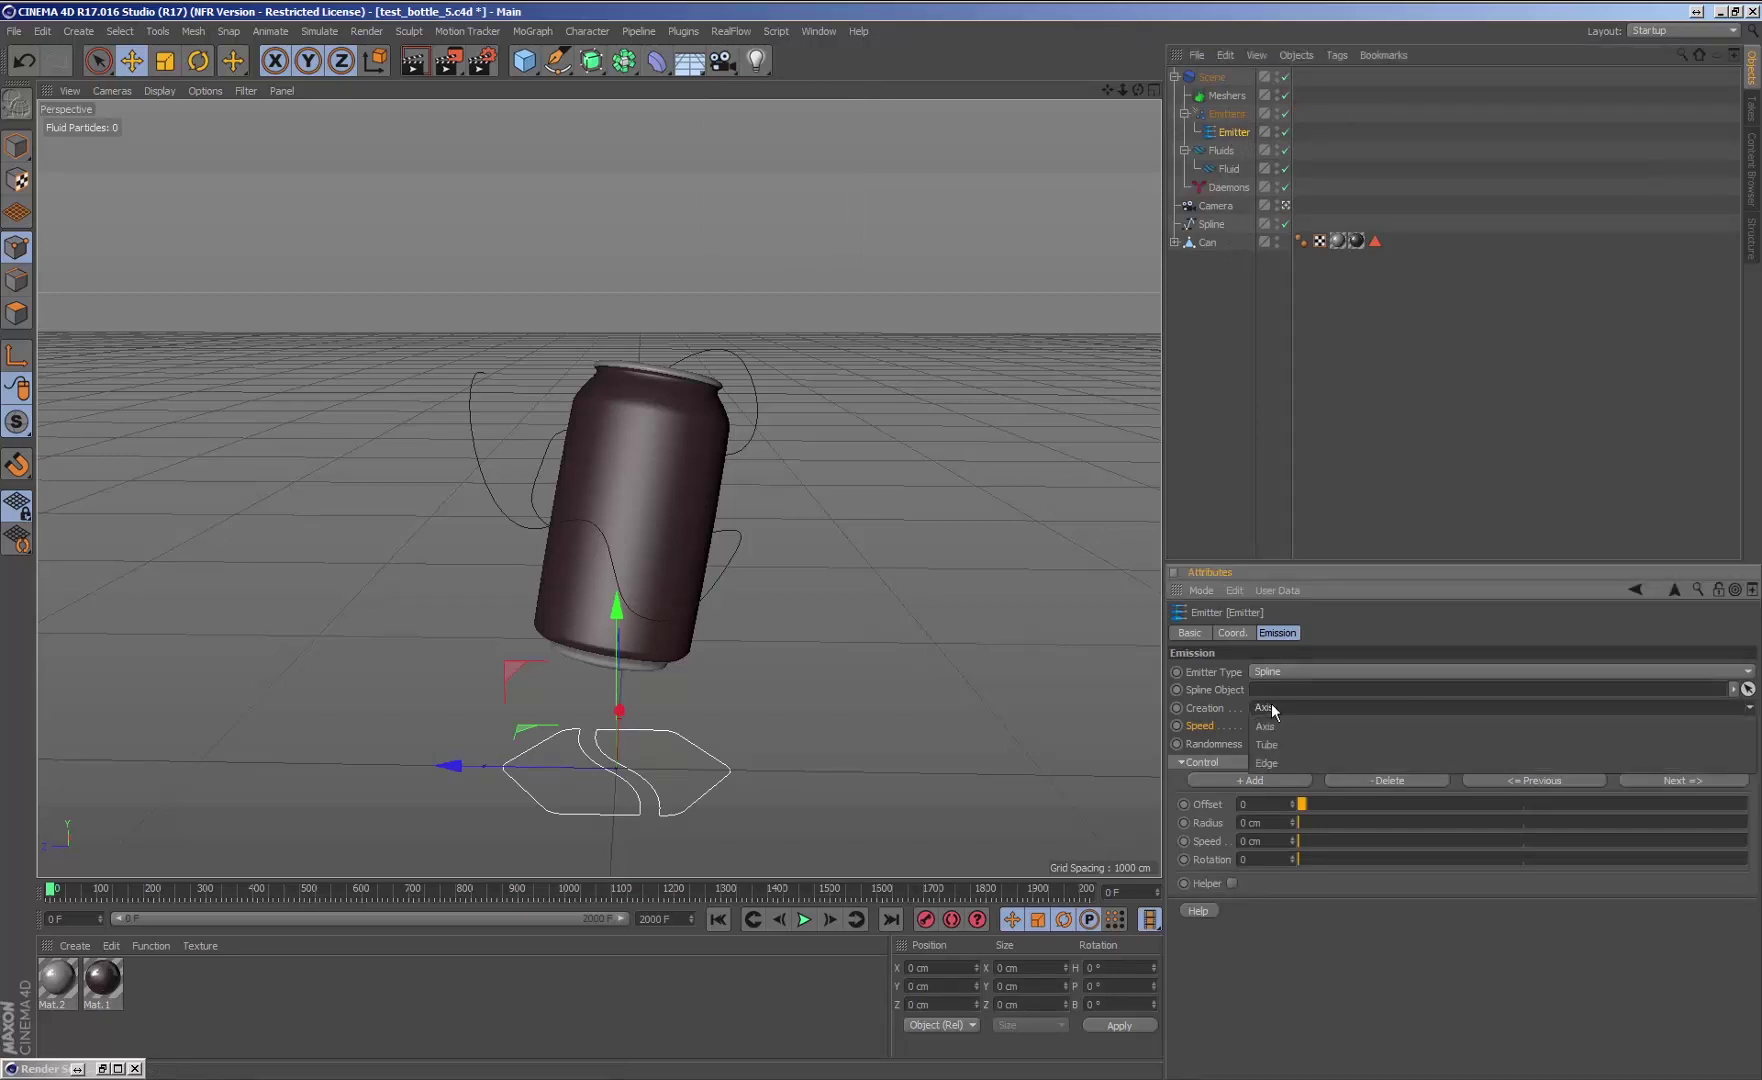
click(1279, 763)
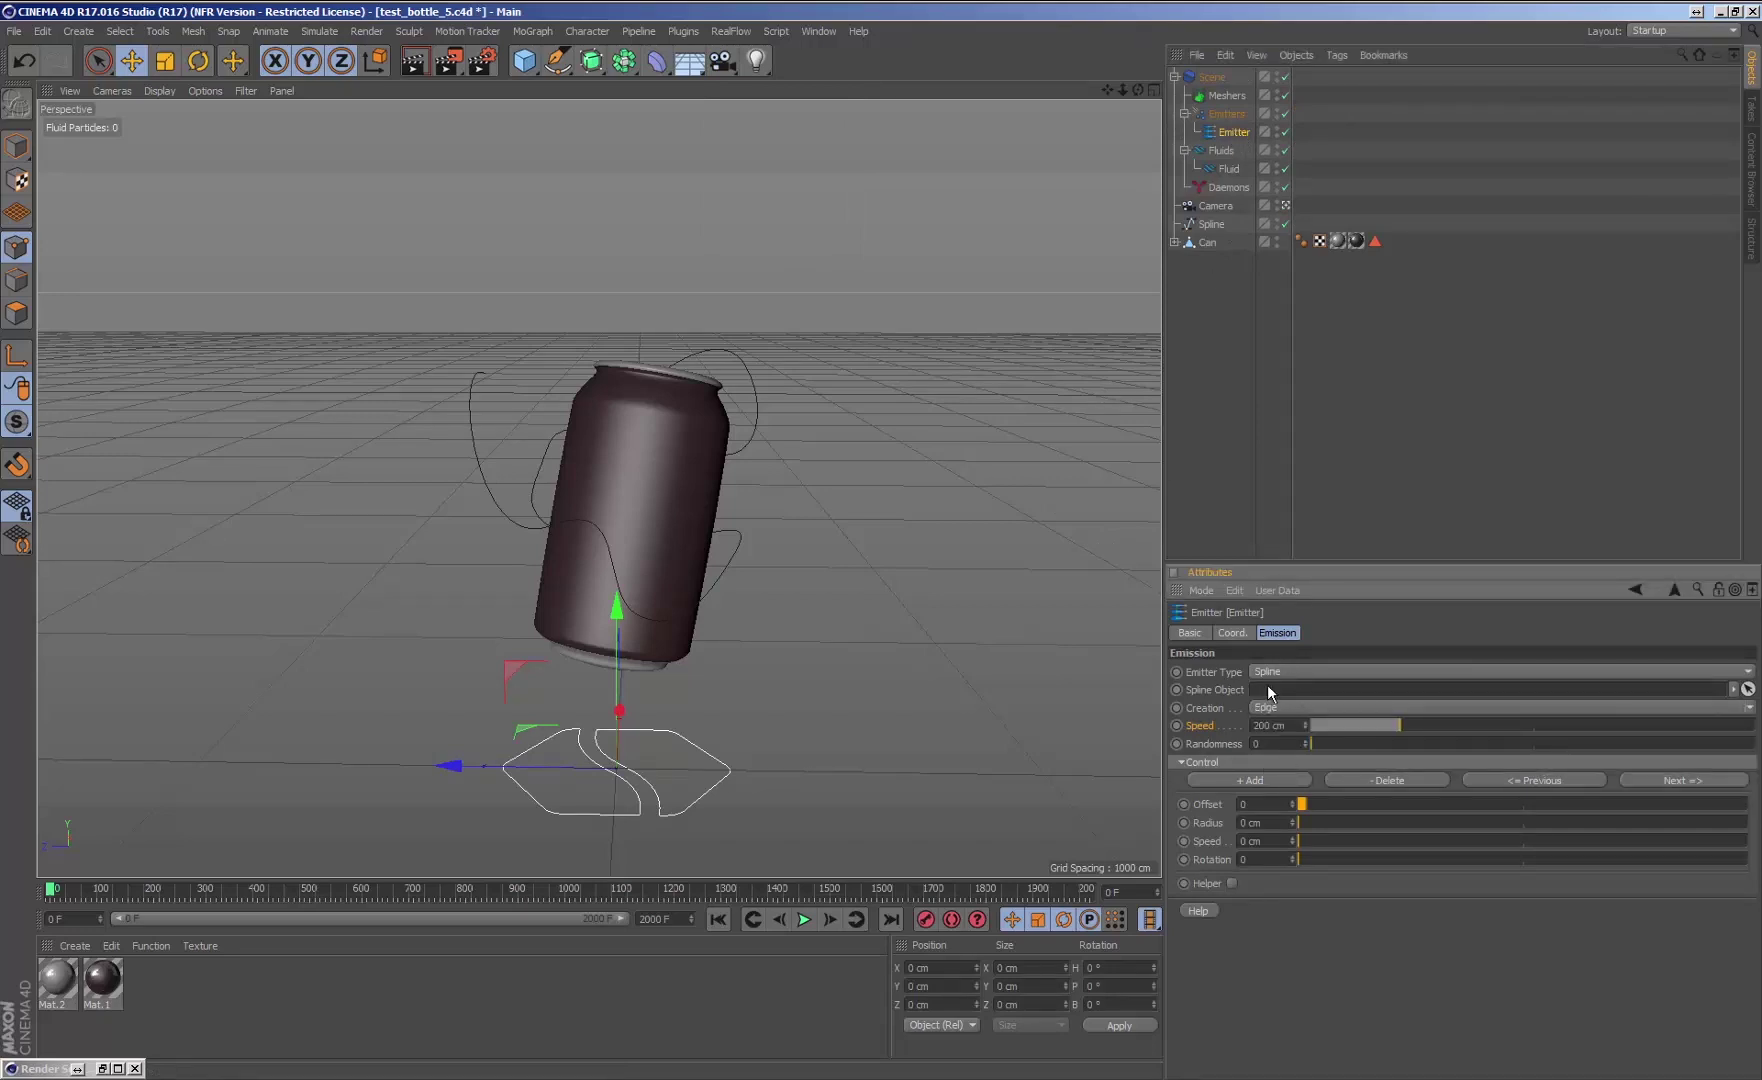
drag(1214, 222, 1279, 690)
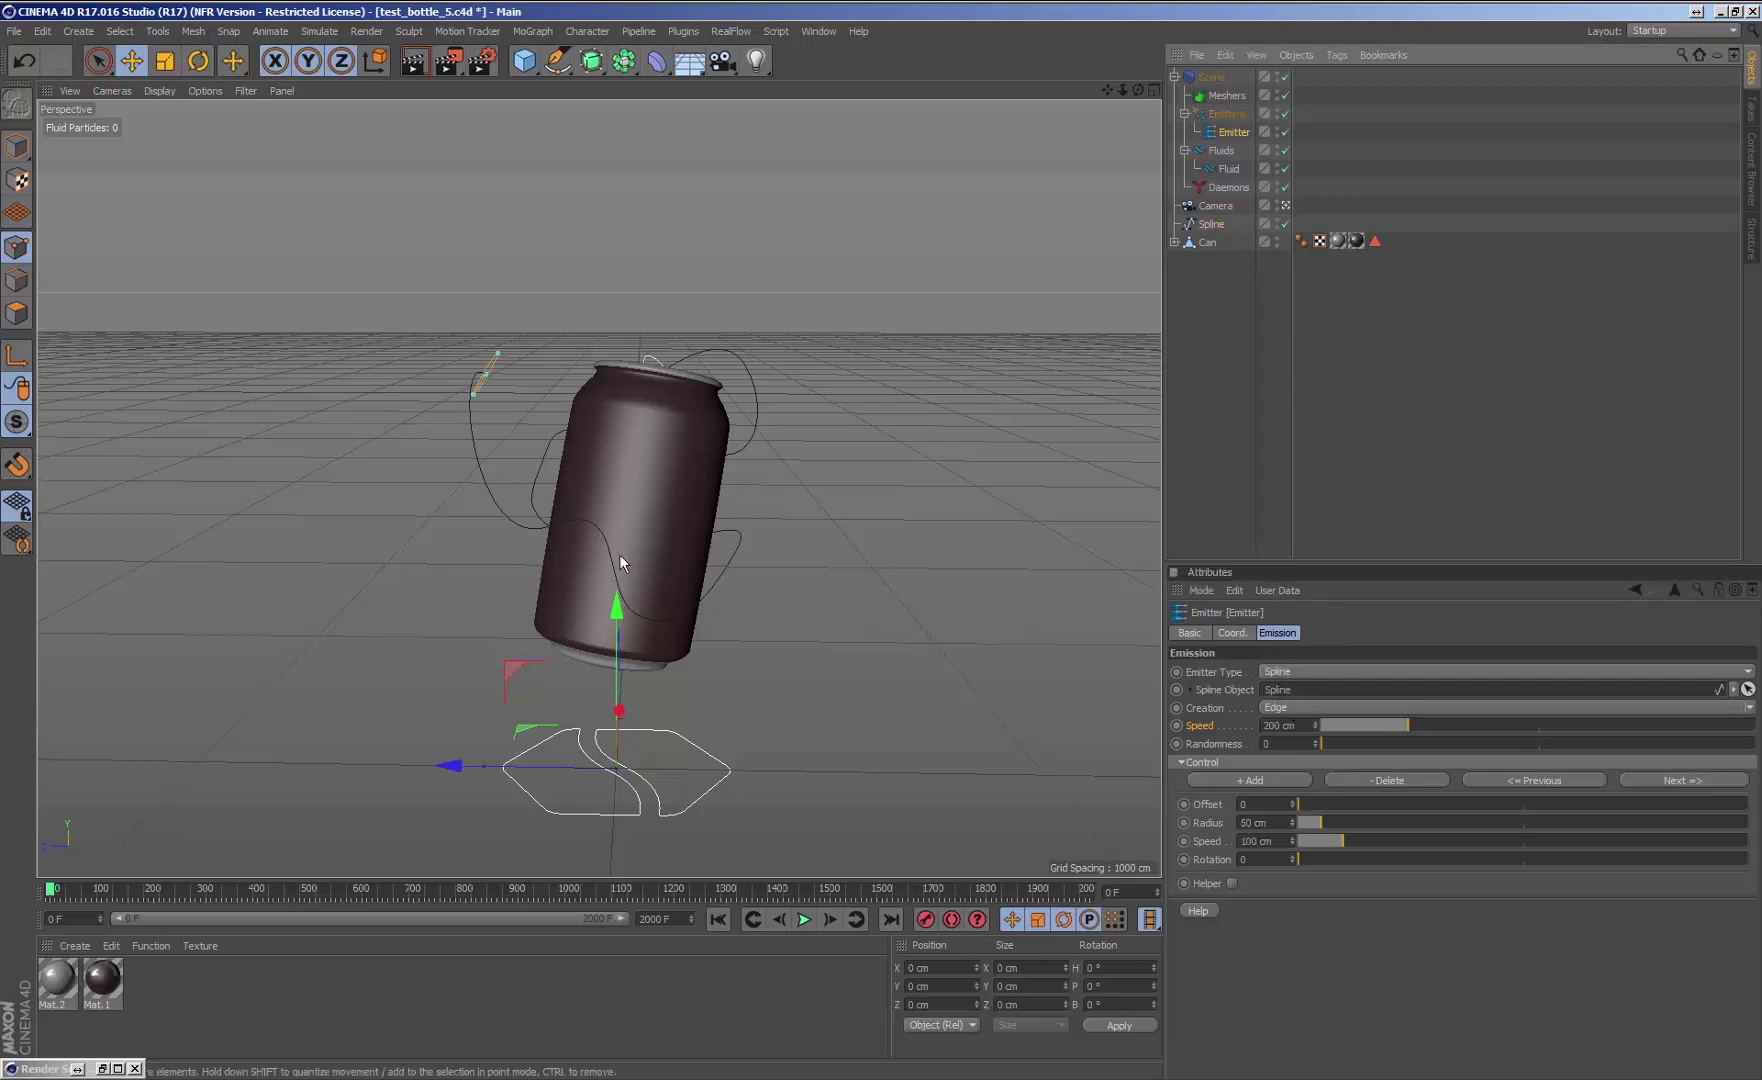
click(1213, 224)
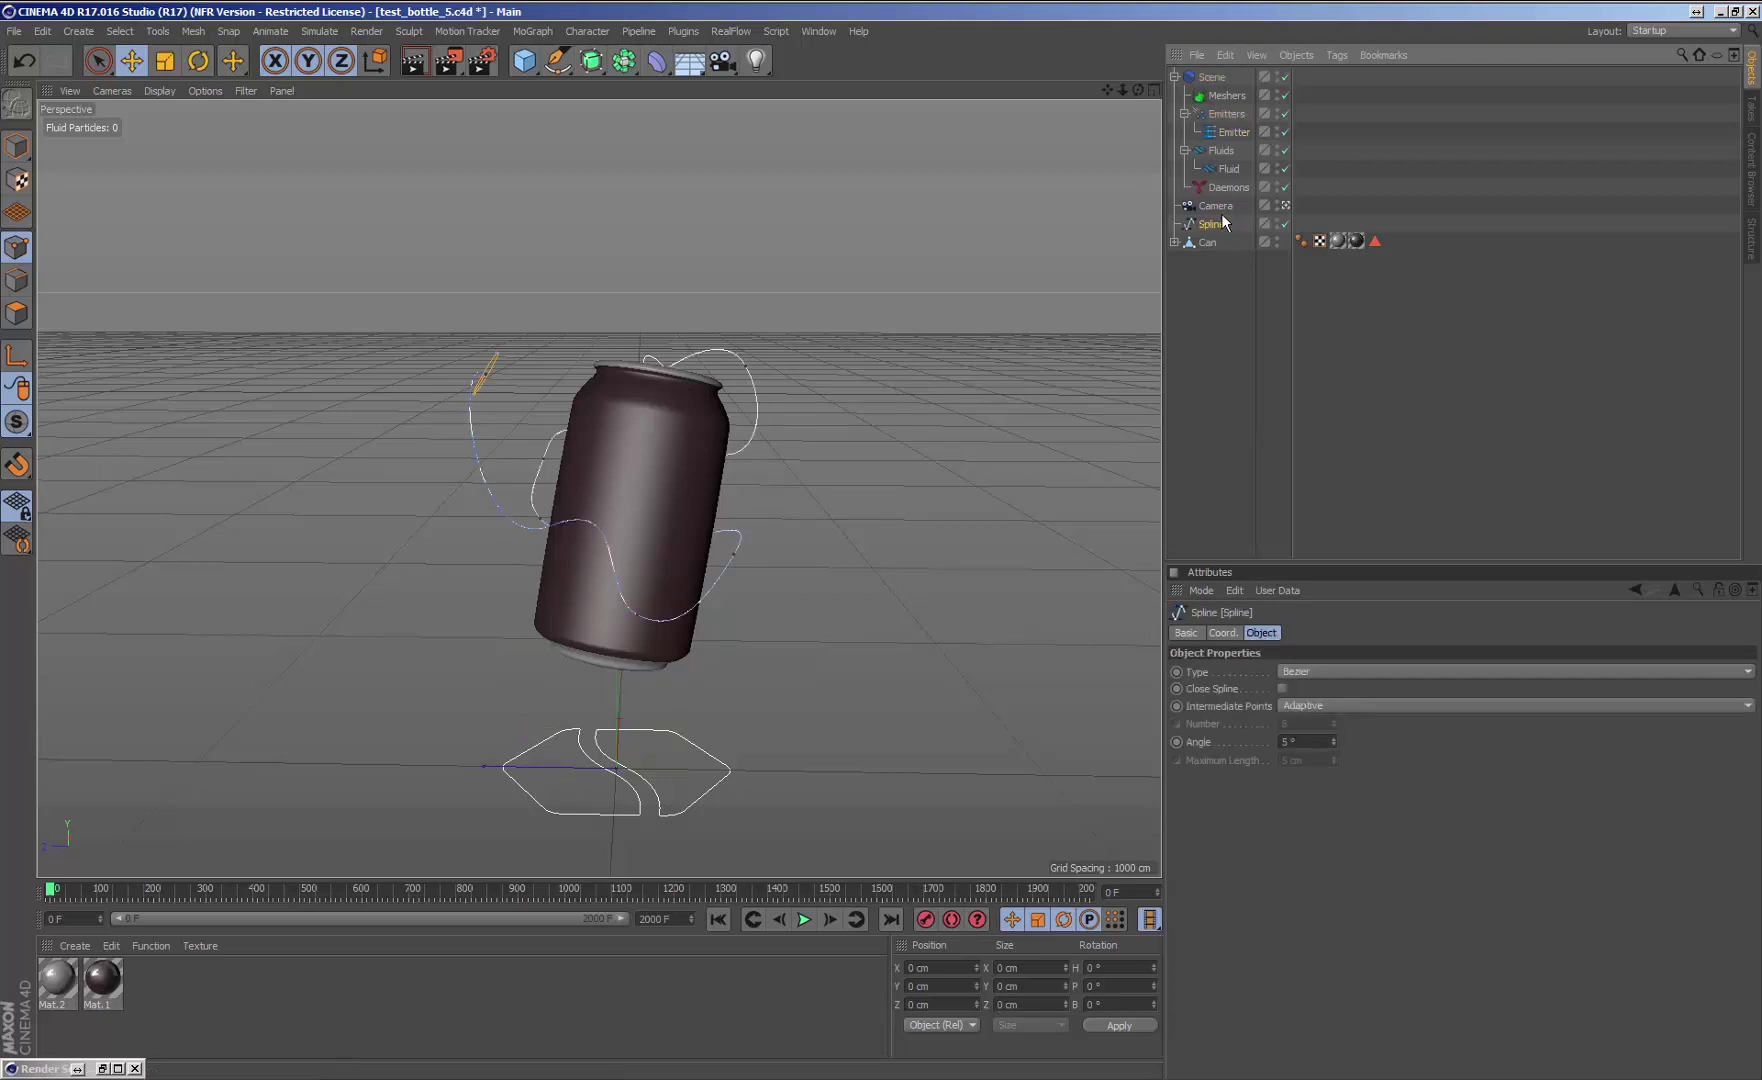
Step through the emitter's spline control points and return to the start point (radius 36 cm)
click(1232, 131)
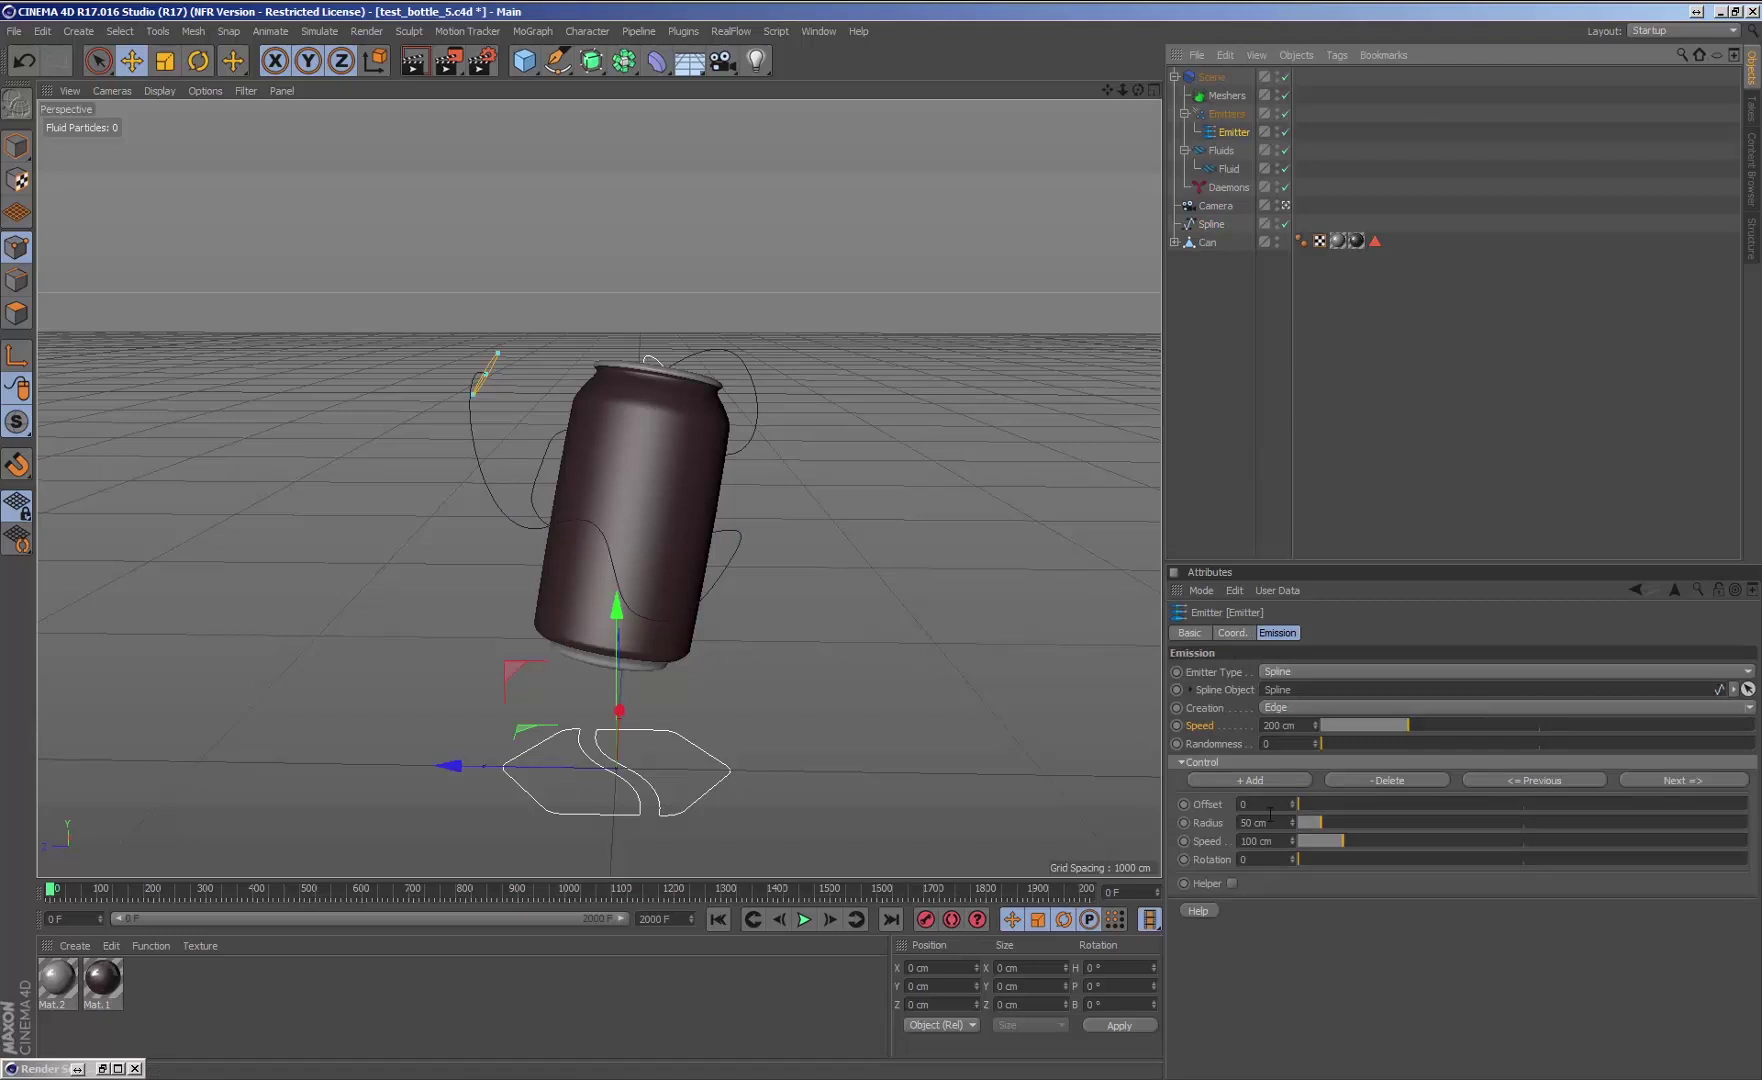
click(1657, 777)
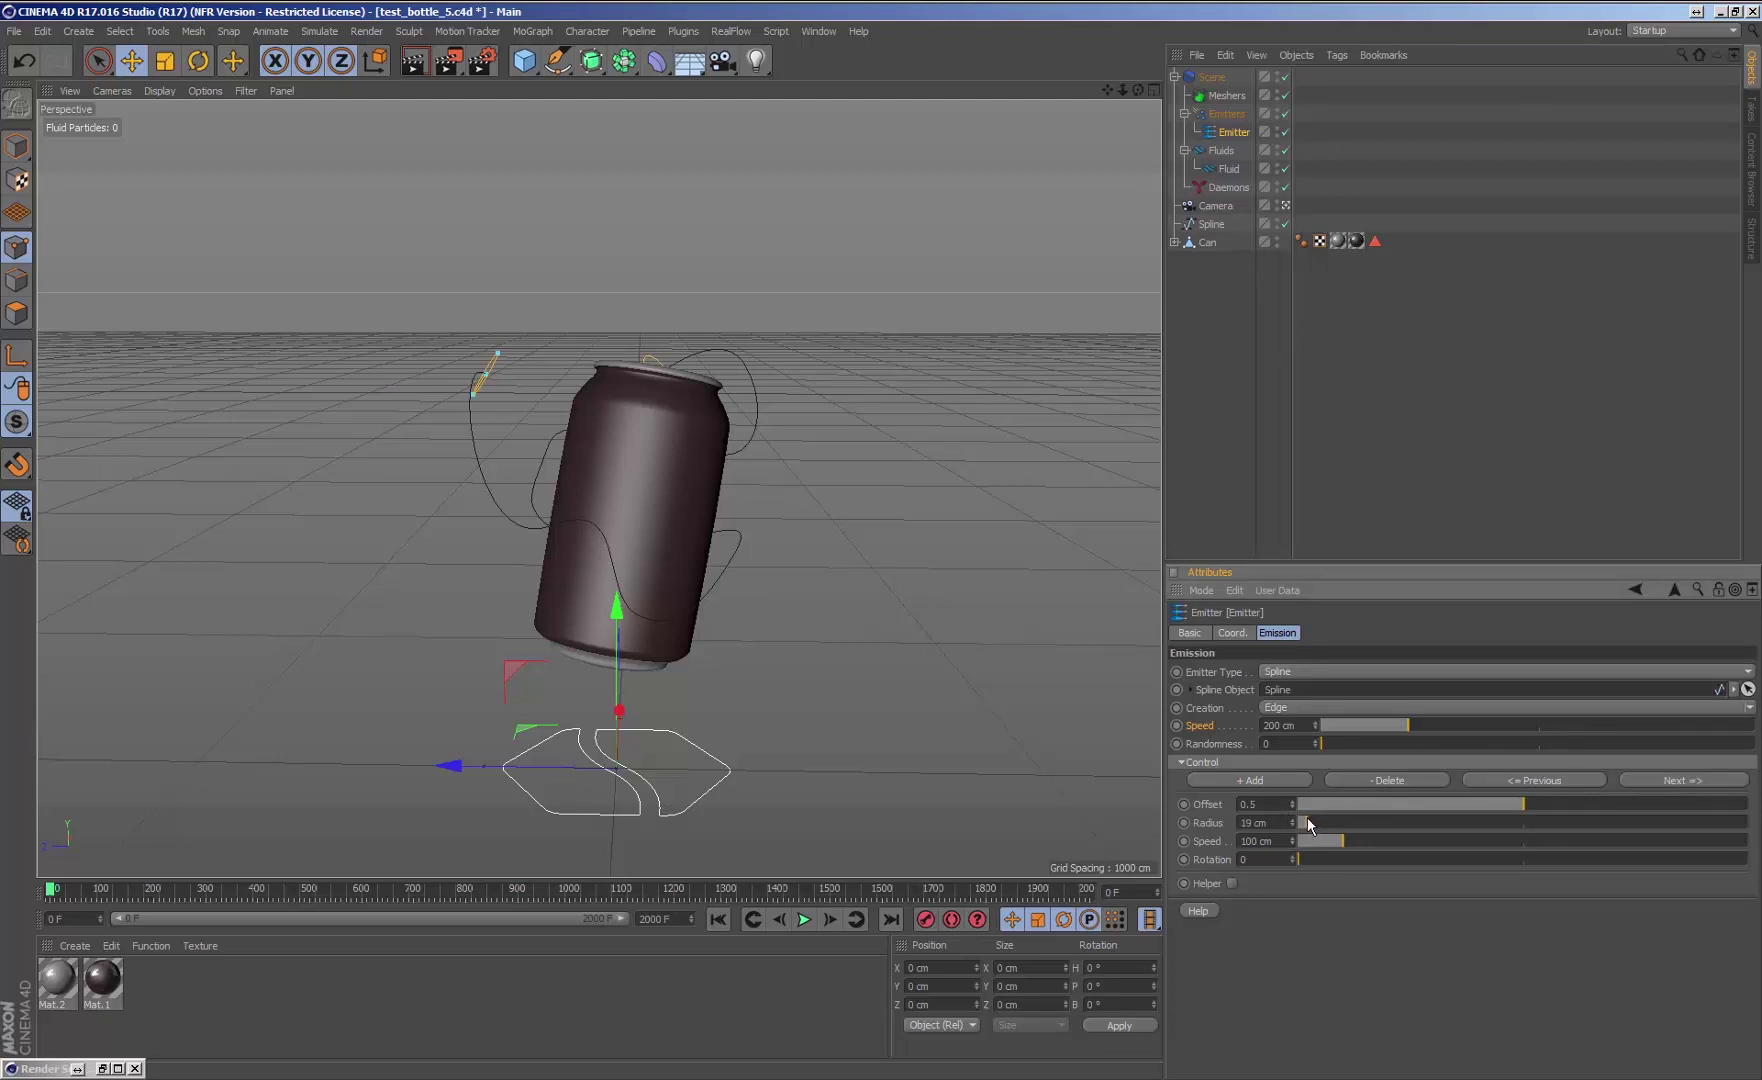
click(1662, 780)
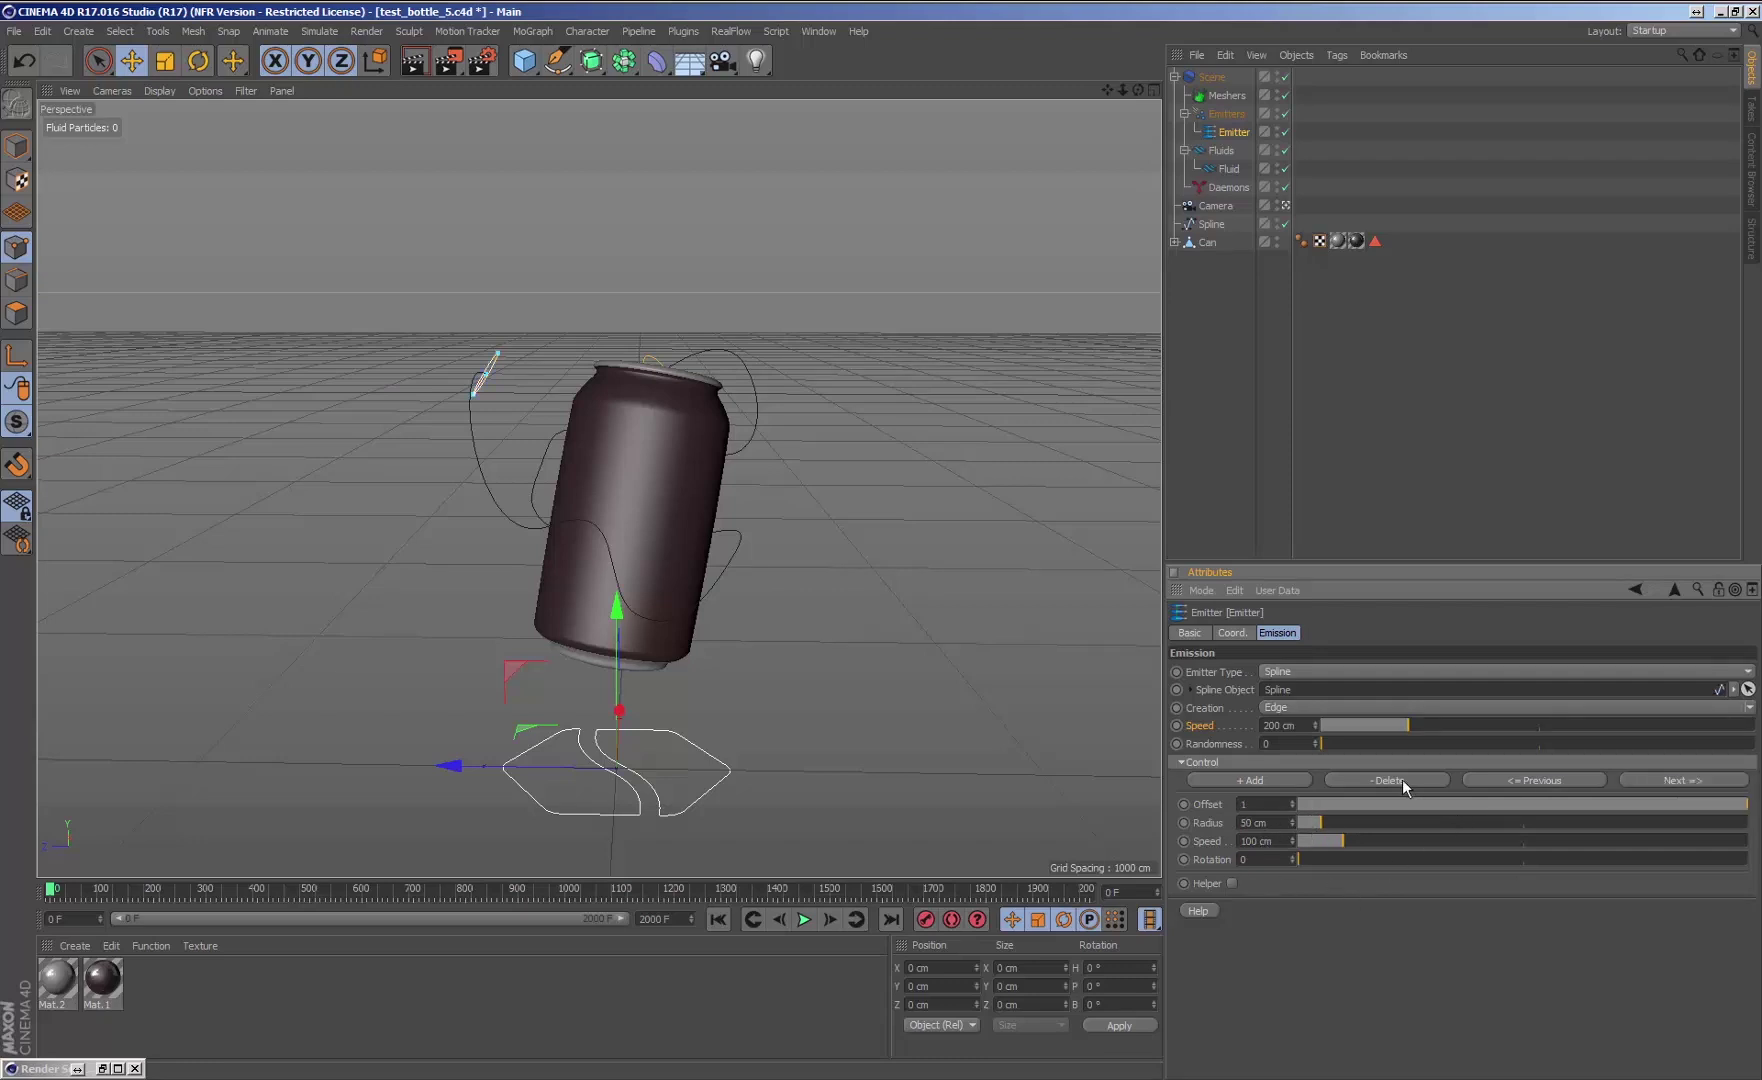
click(1527, 777)
click(1527, 777)
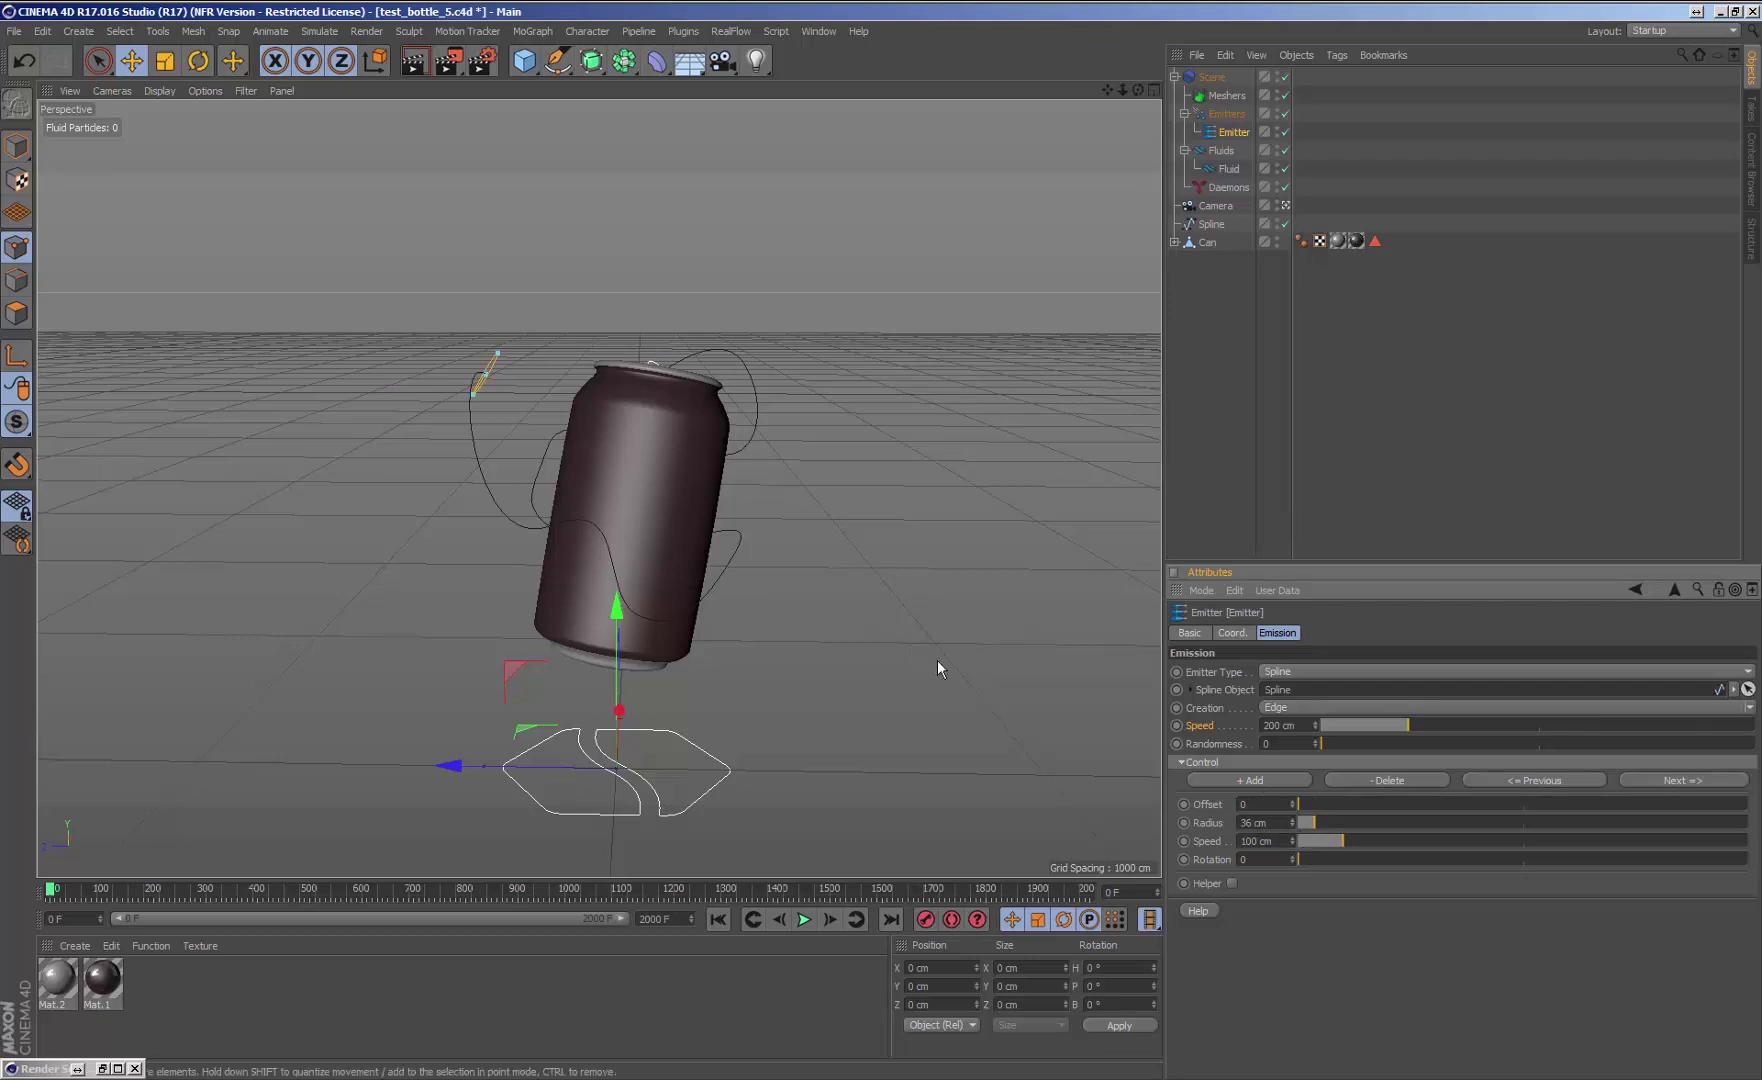
Play the simulation to about frame 80, then open the RealFlow Daemons list
click(809, 918)
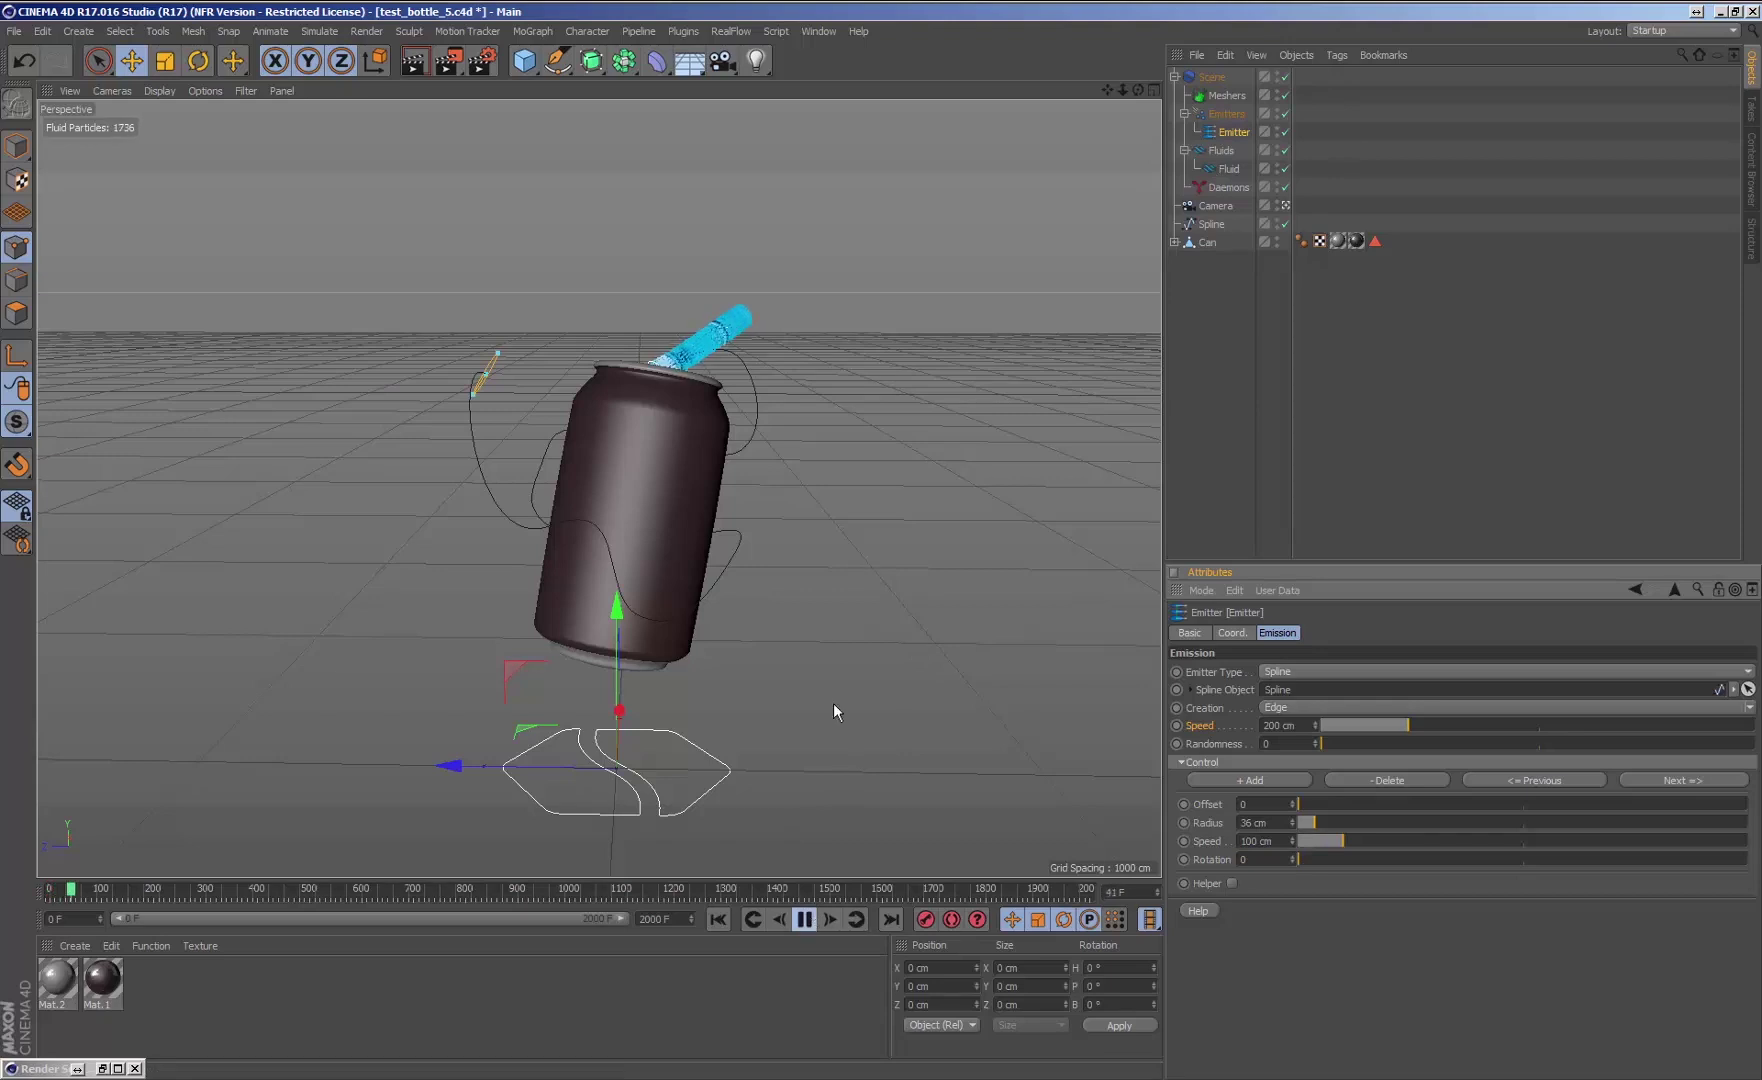
click(804, 918)
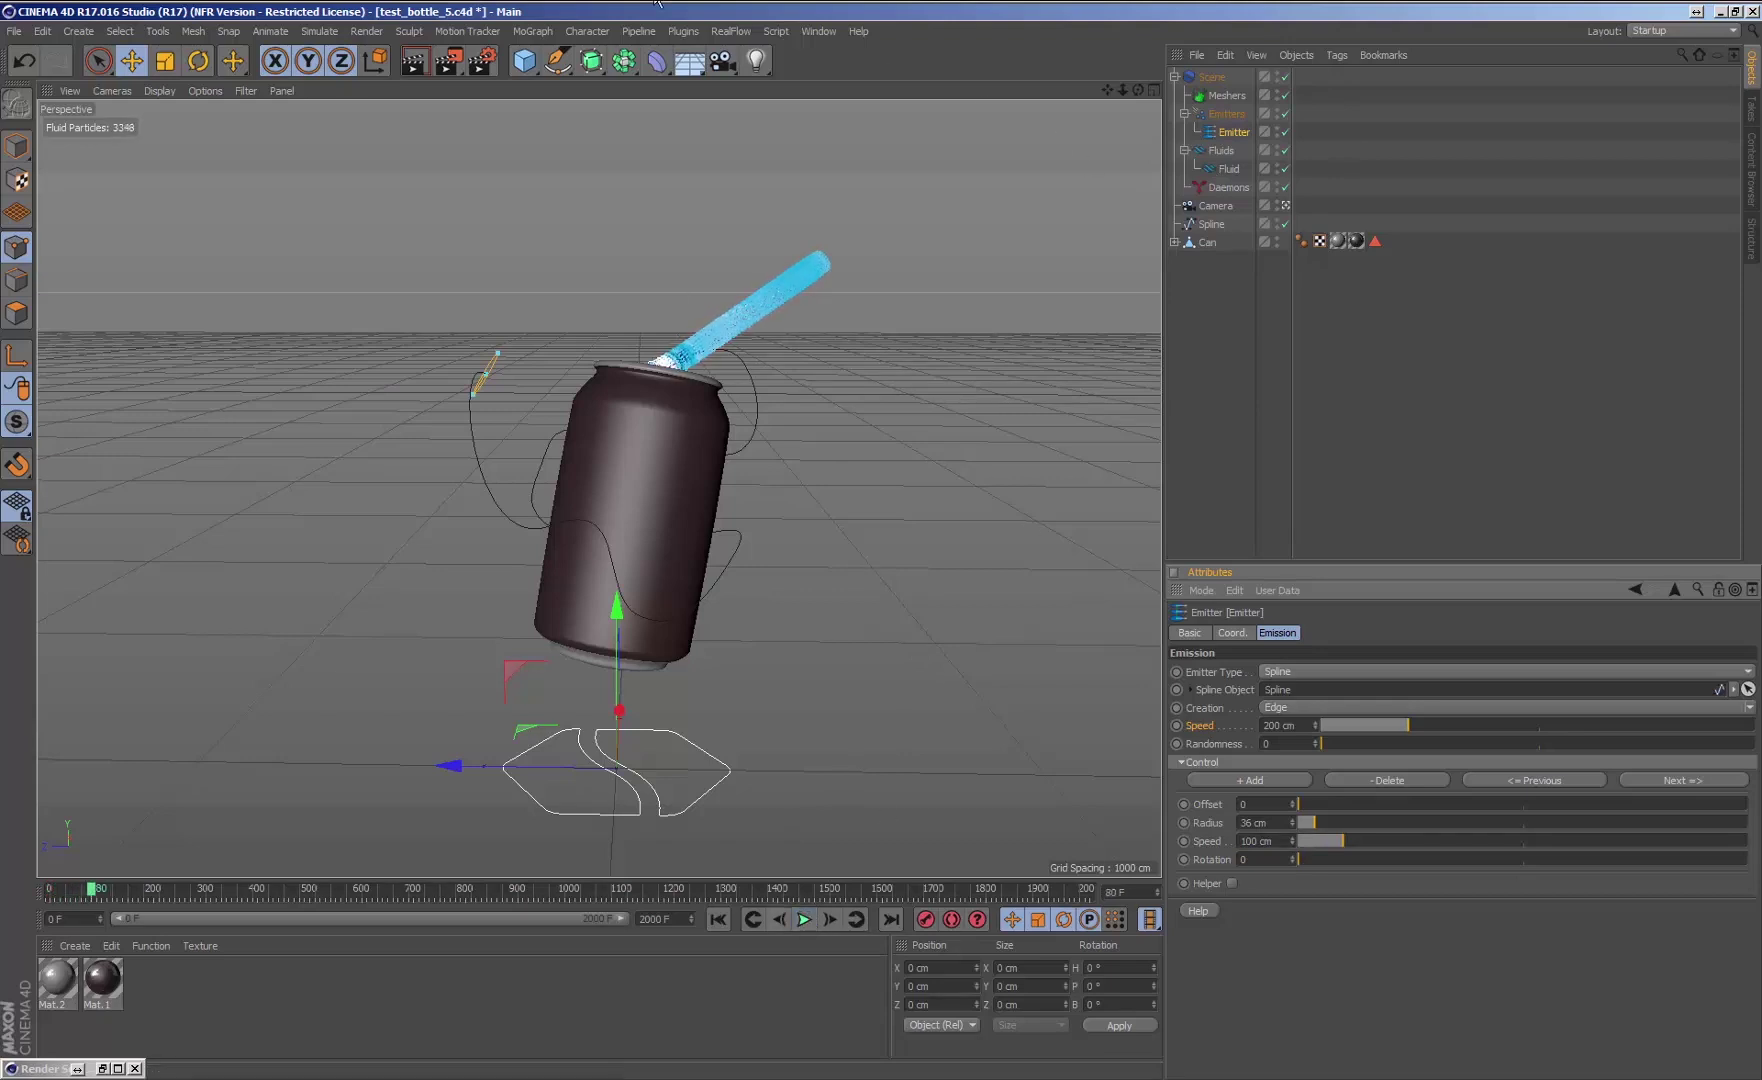
click(731, 31)
mouse_move(752, 101)
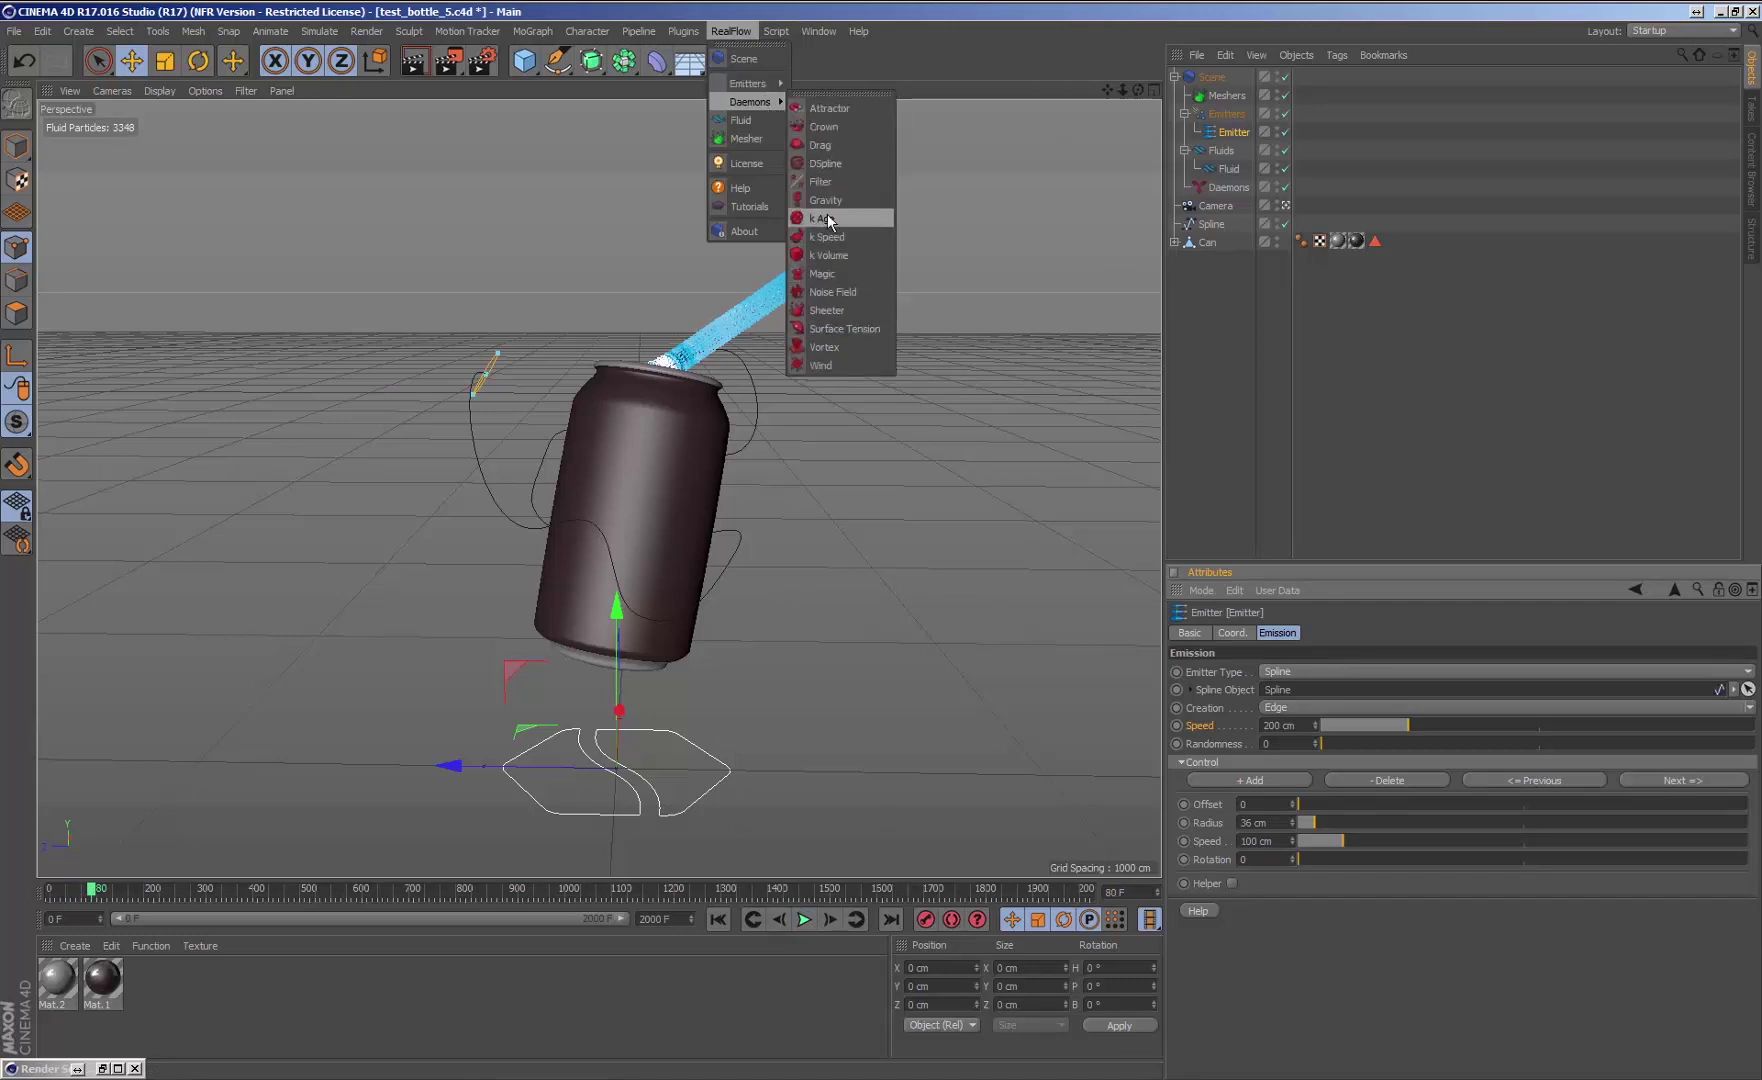
Add a Drag daemon with strength 1 and replay the simulation from the start
click(830, 146)
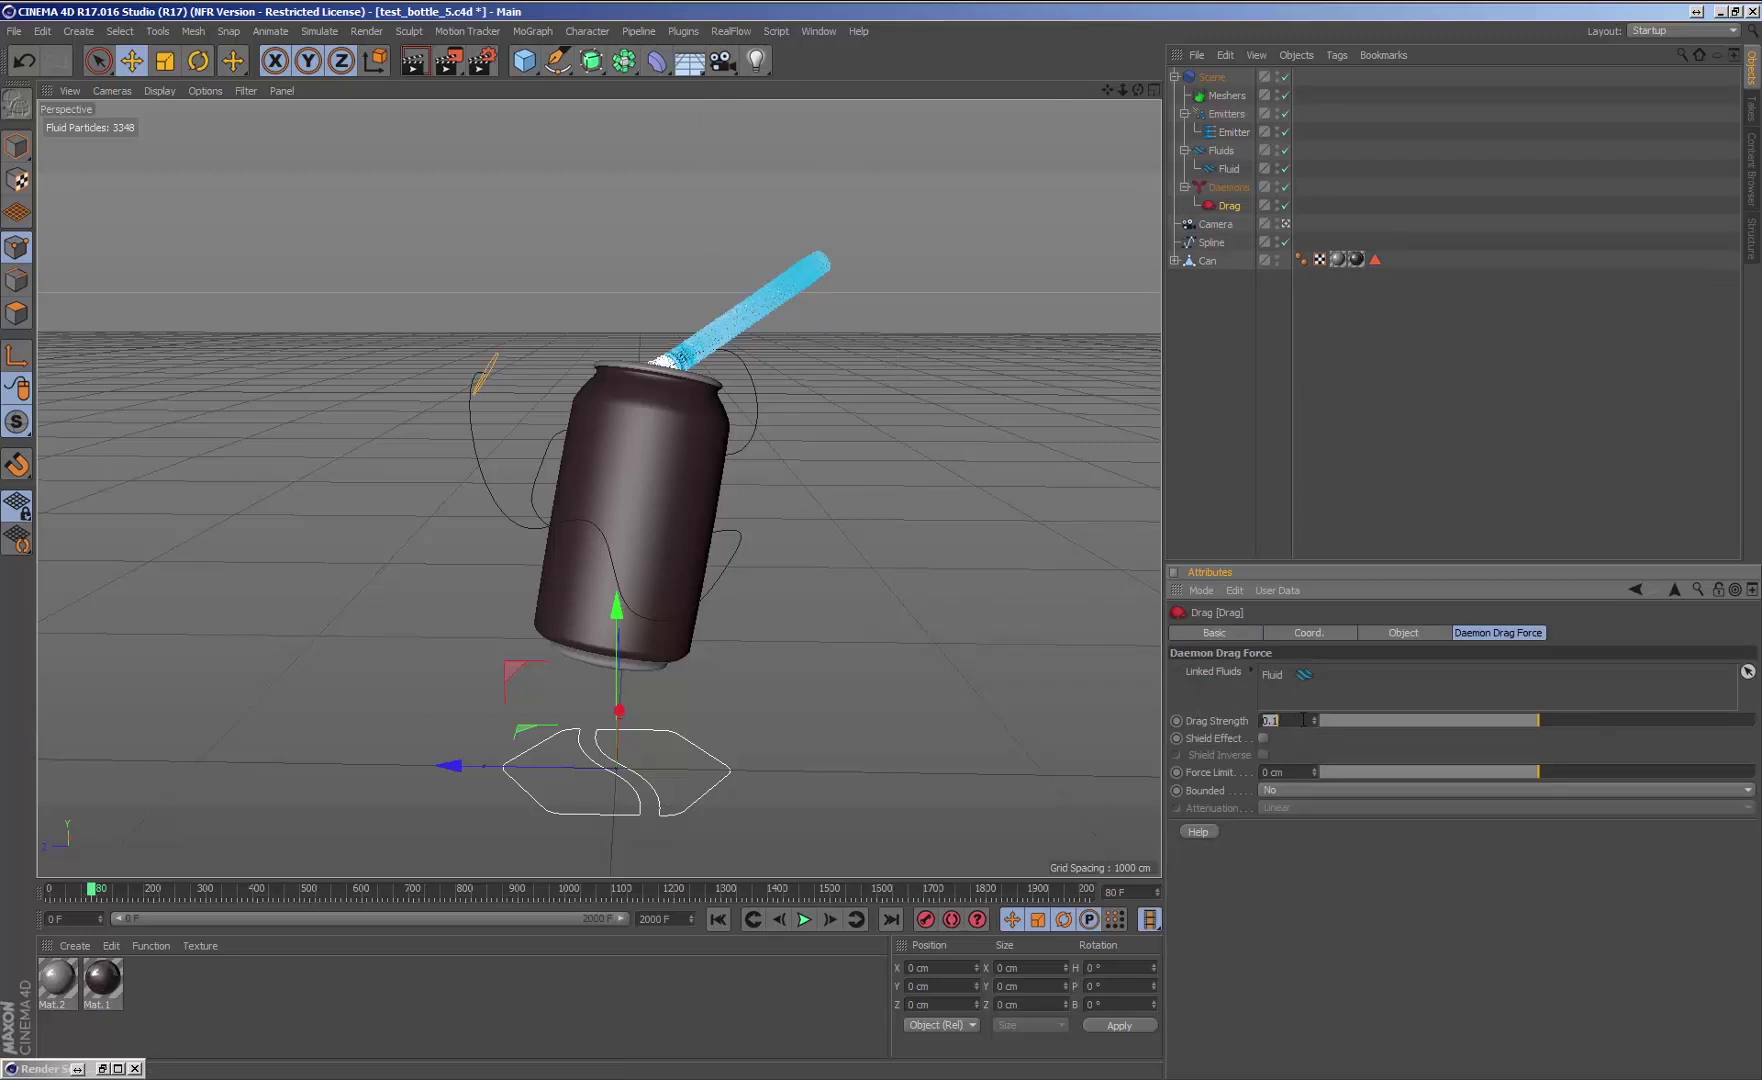
text(1)
key(Return)
click(718, 919)
click(803, 919)
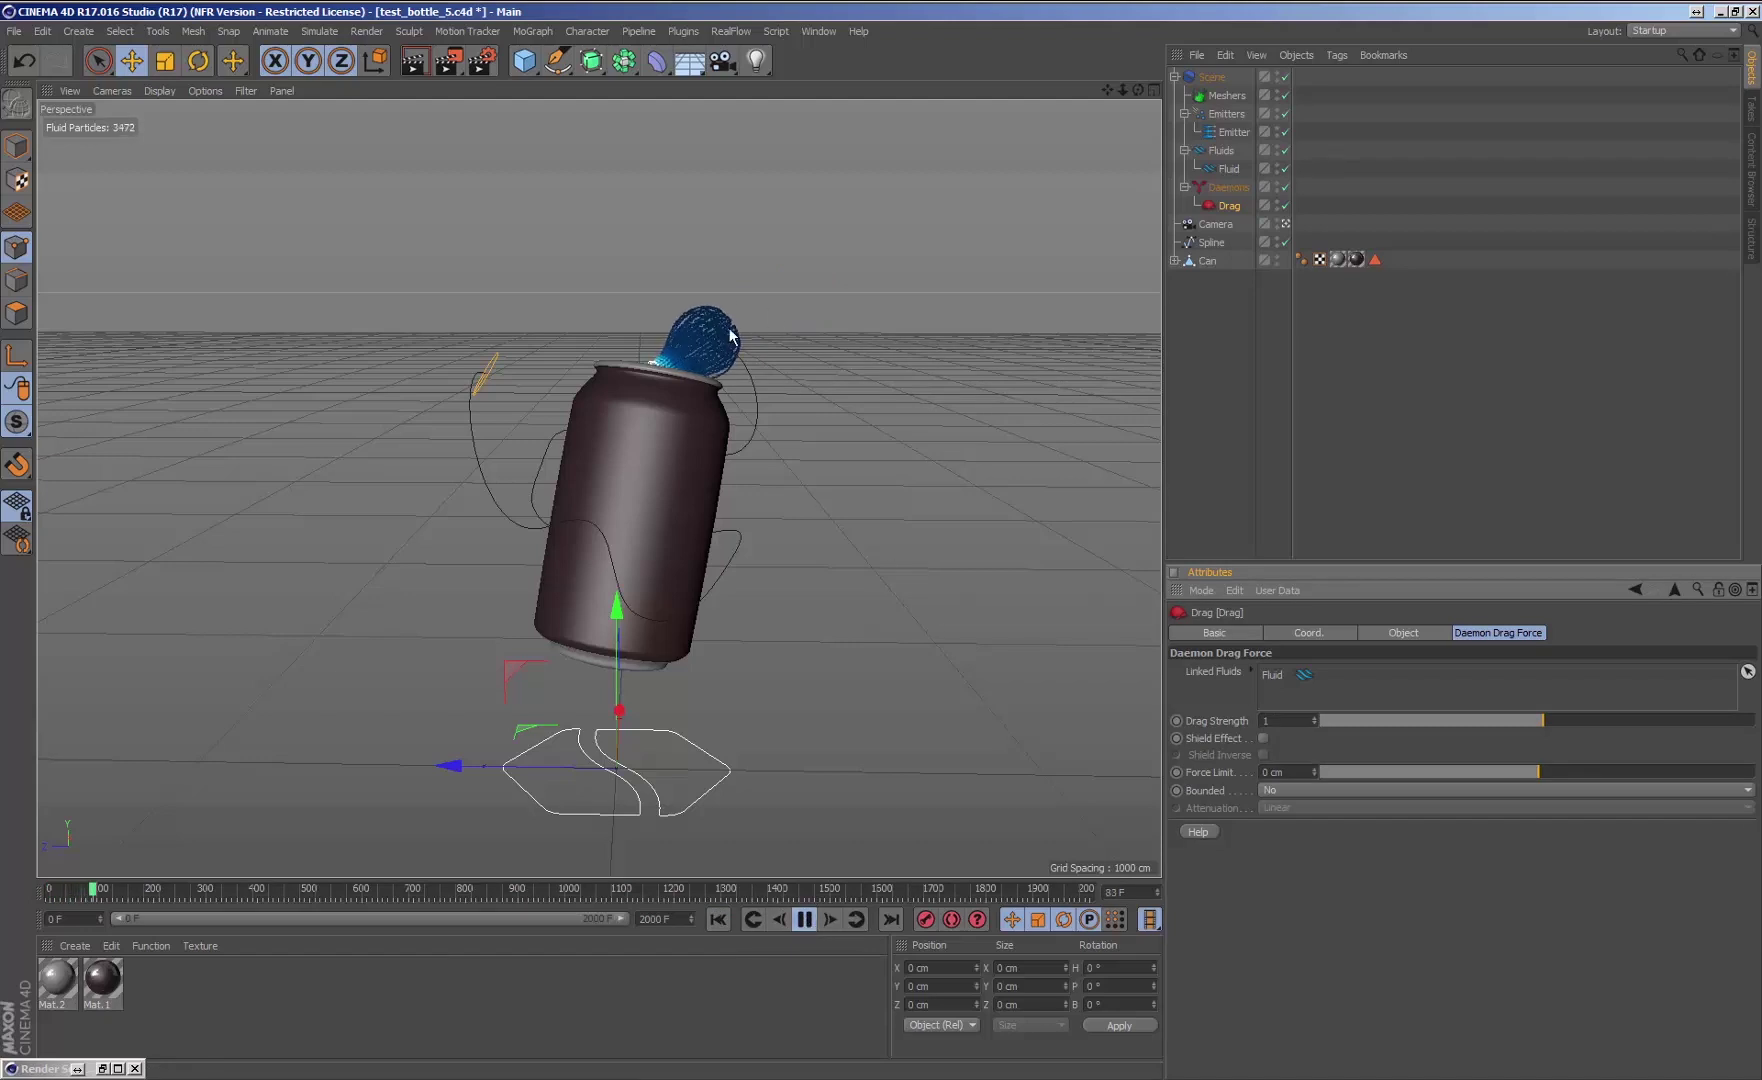
click(803, 919)
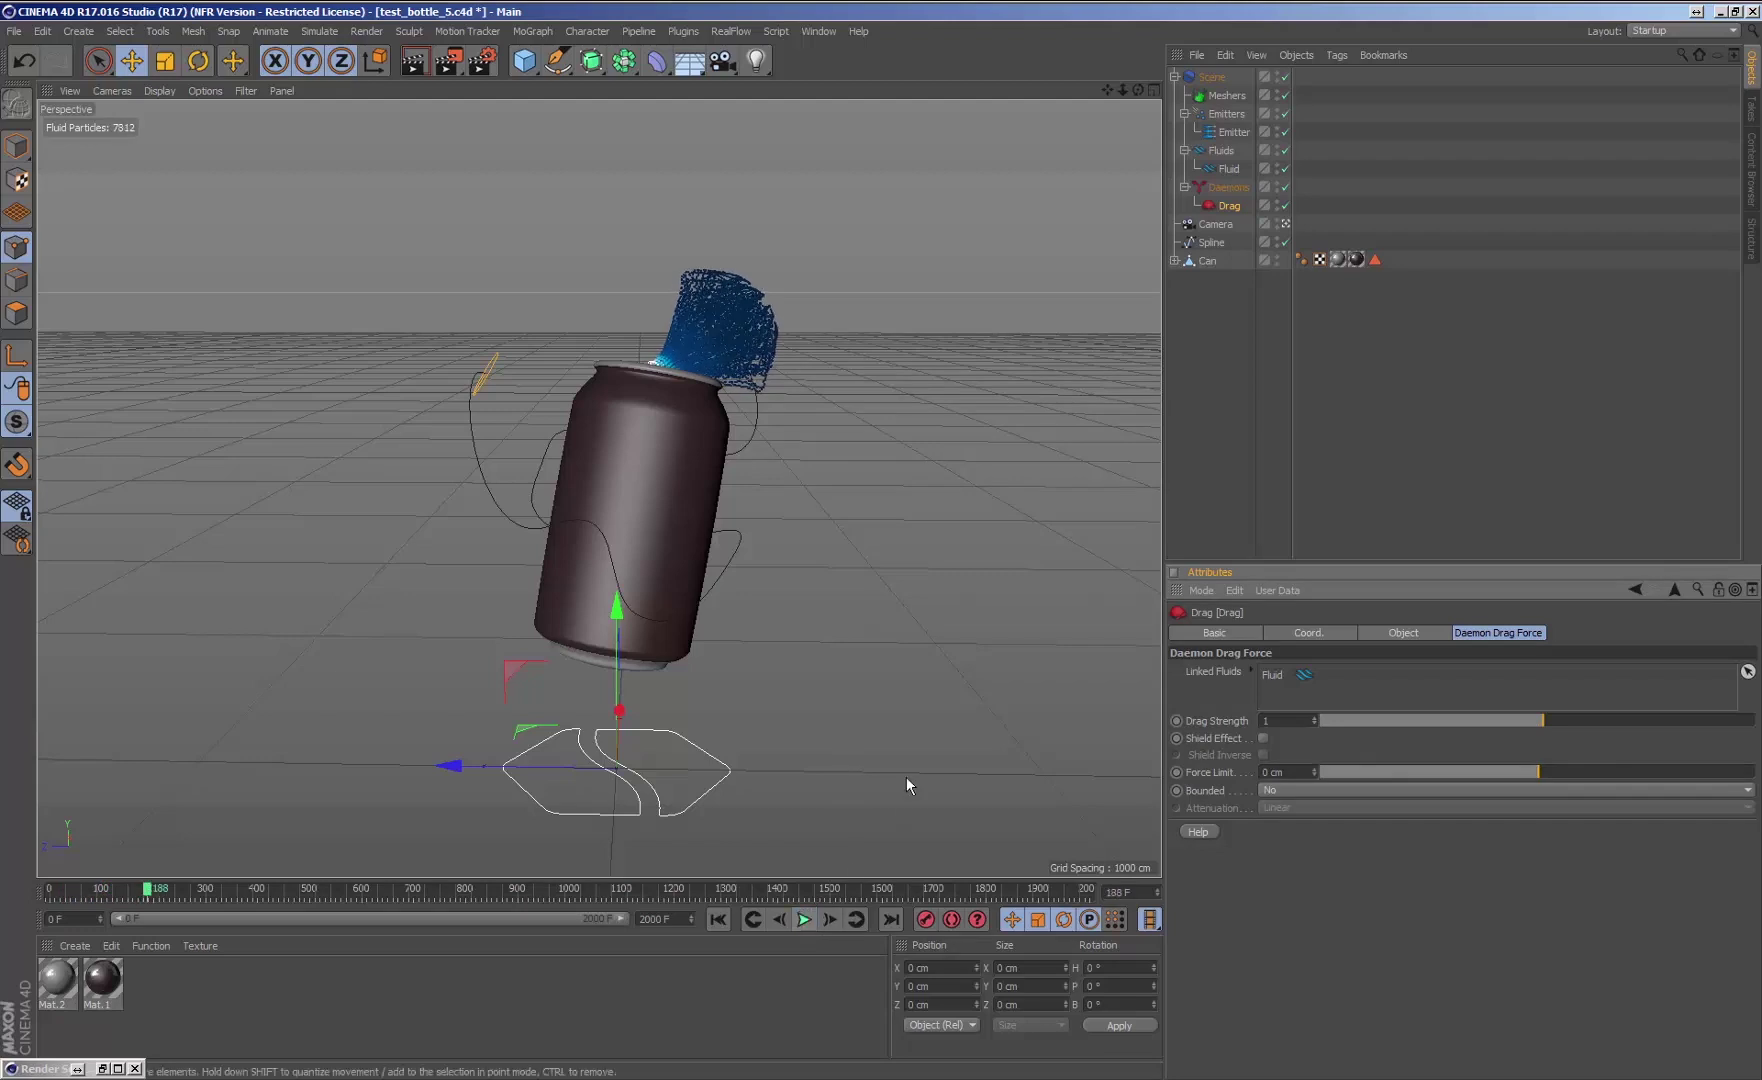
Add a Noise Field daemon with 20 cm strength and replay the simulation to frame 223
click(731, 31)
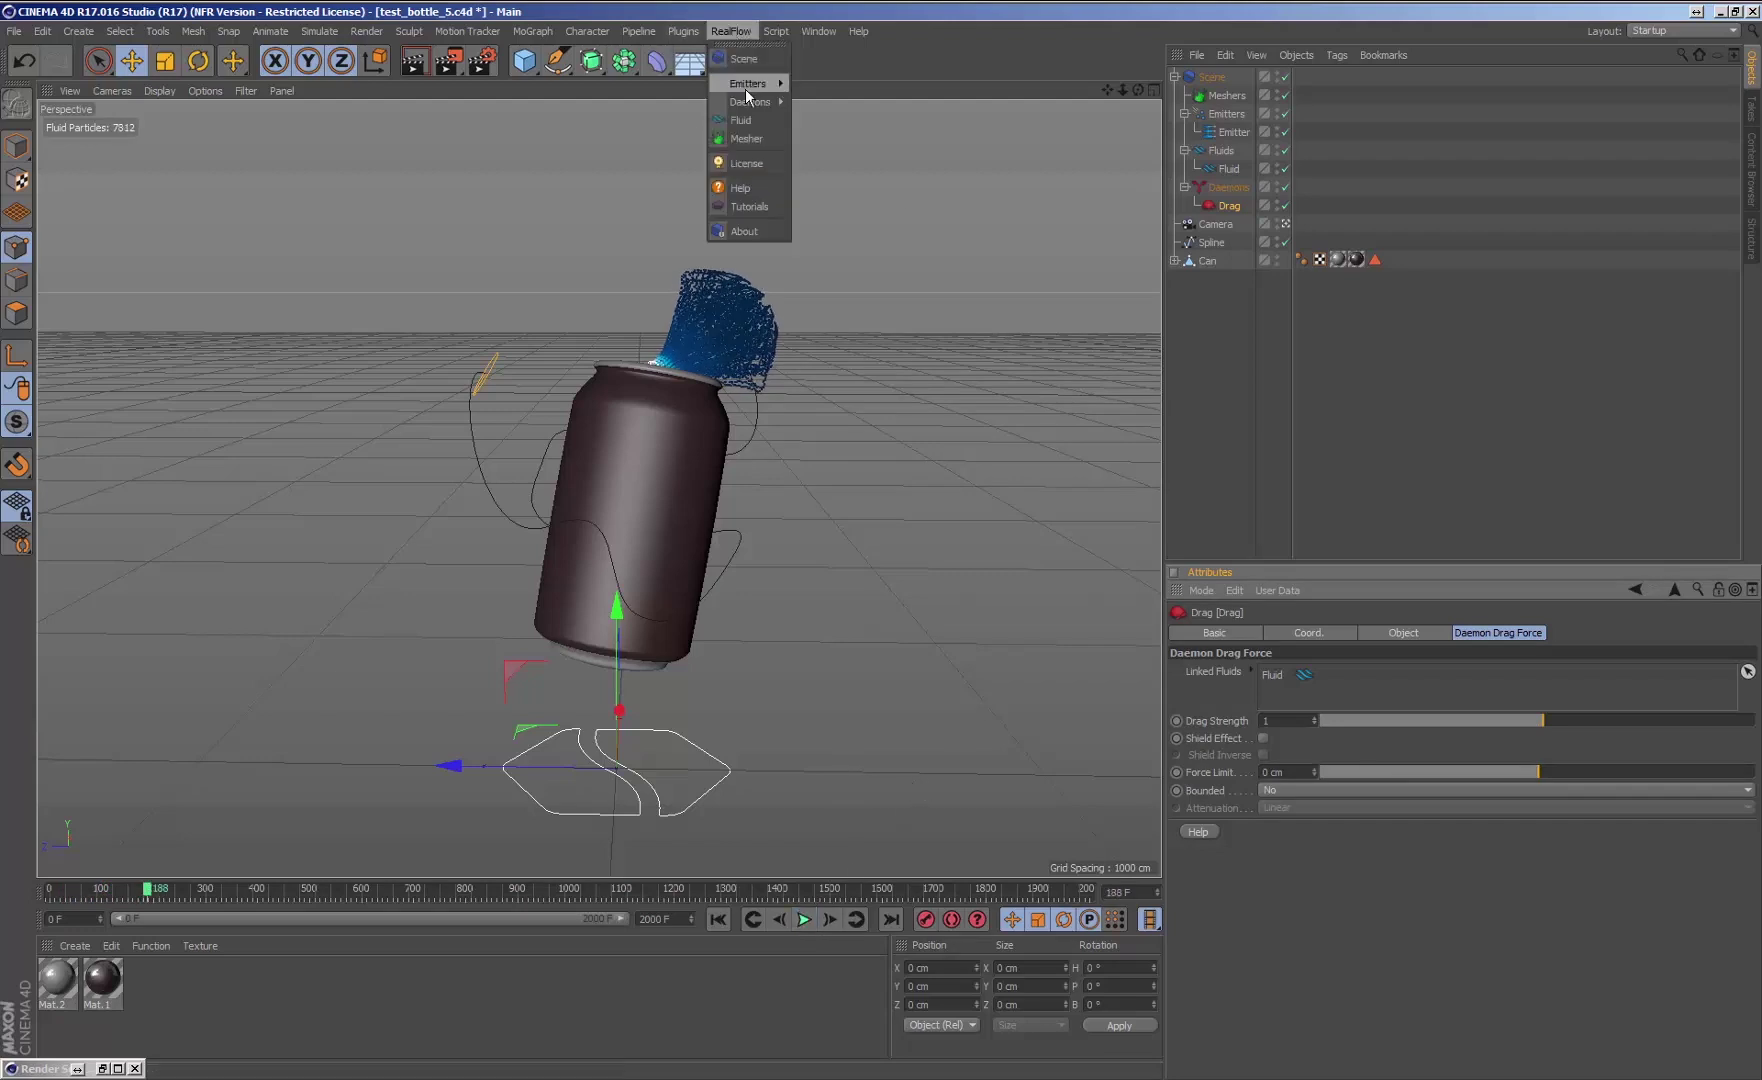
mouse_move(750, 101)
click(832, 290)
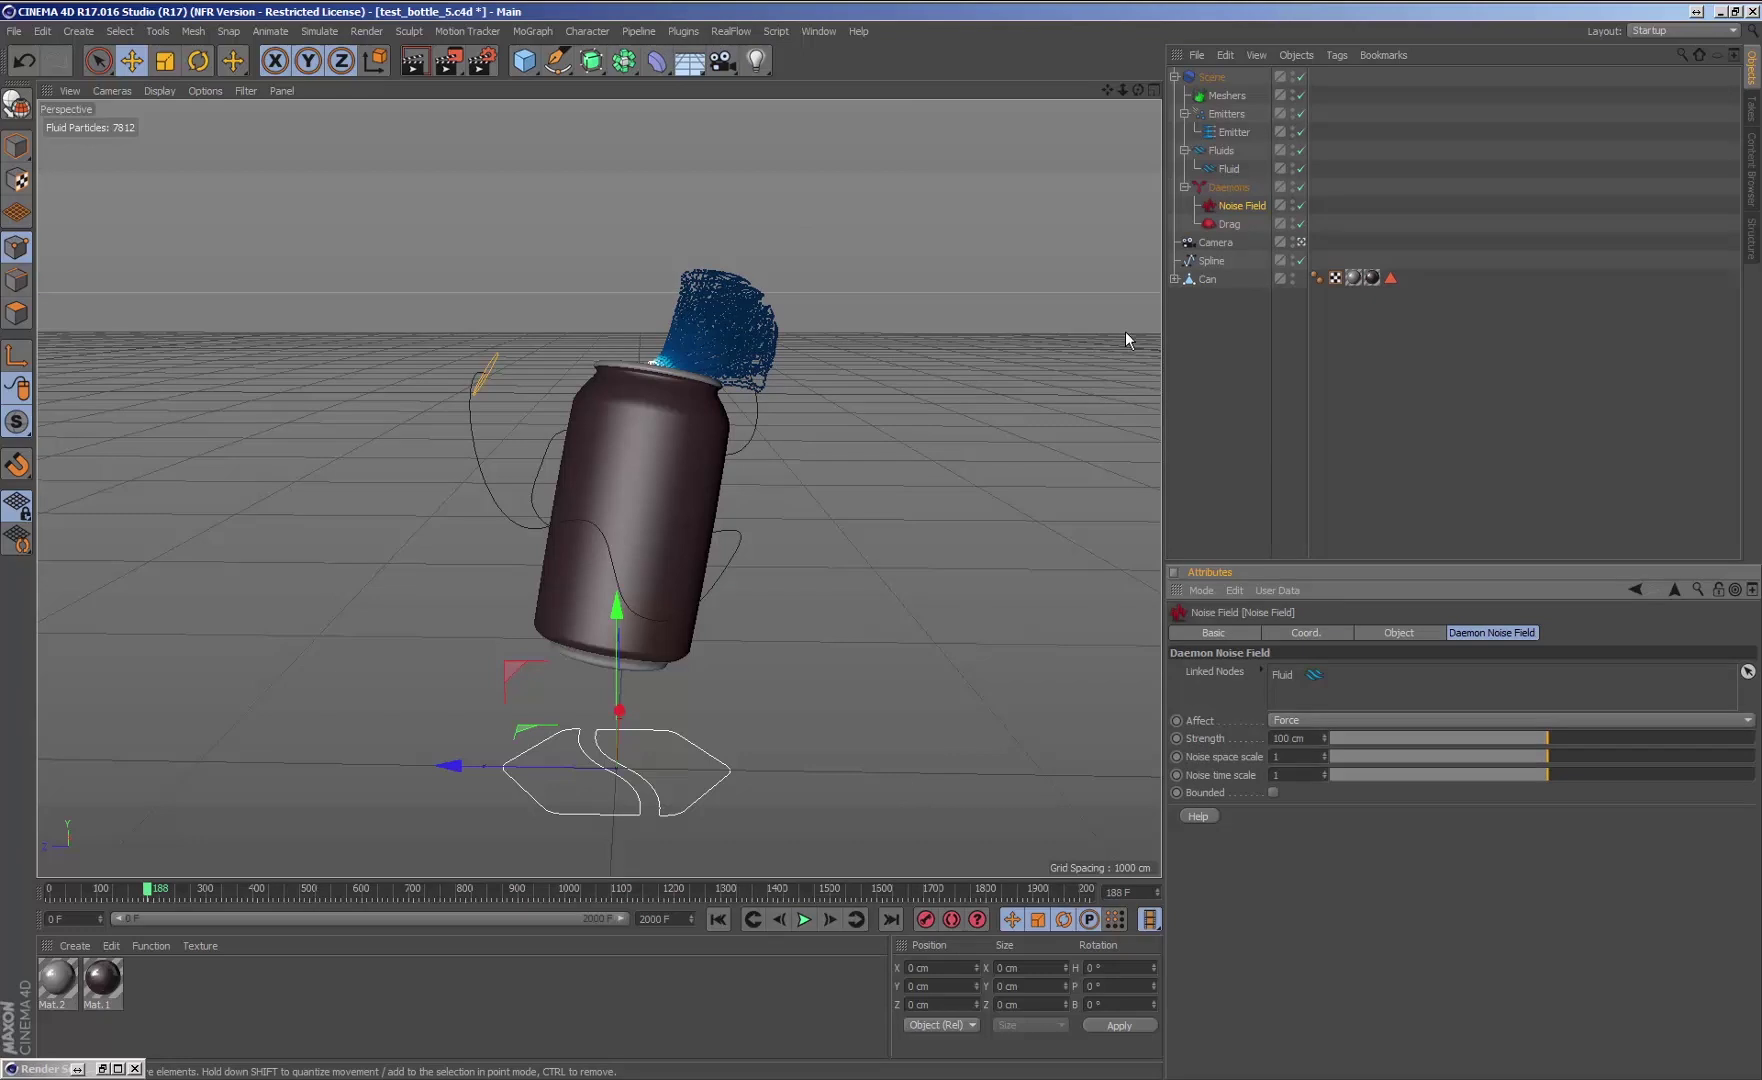
click(1238, 202)
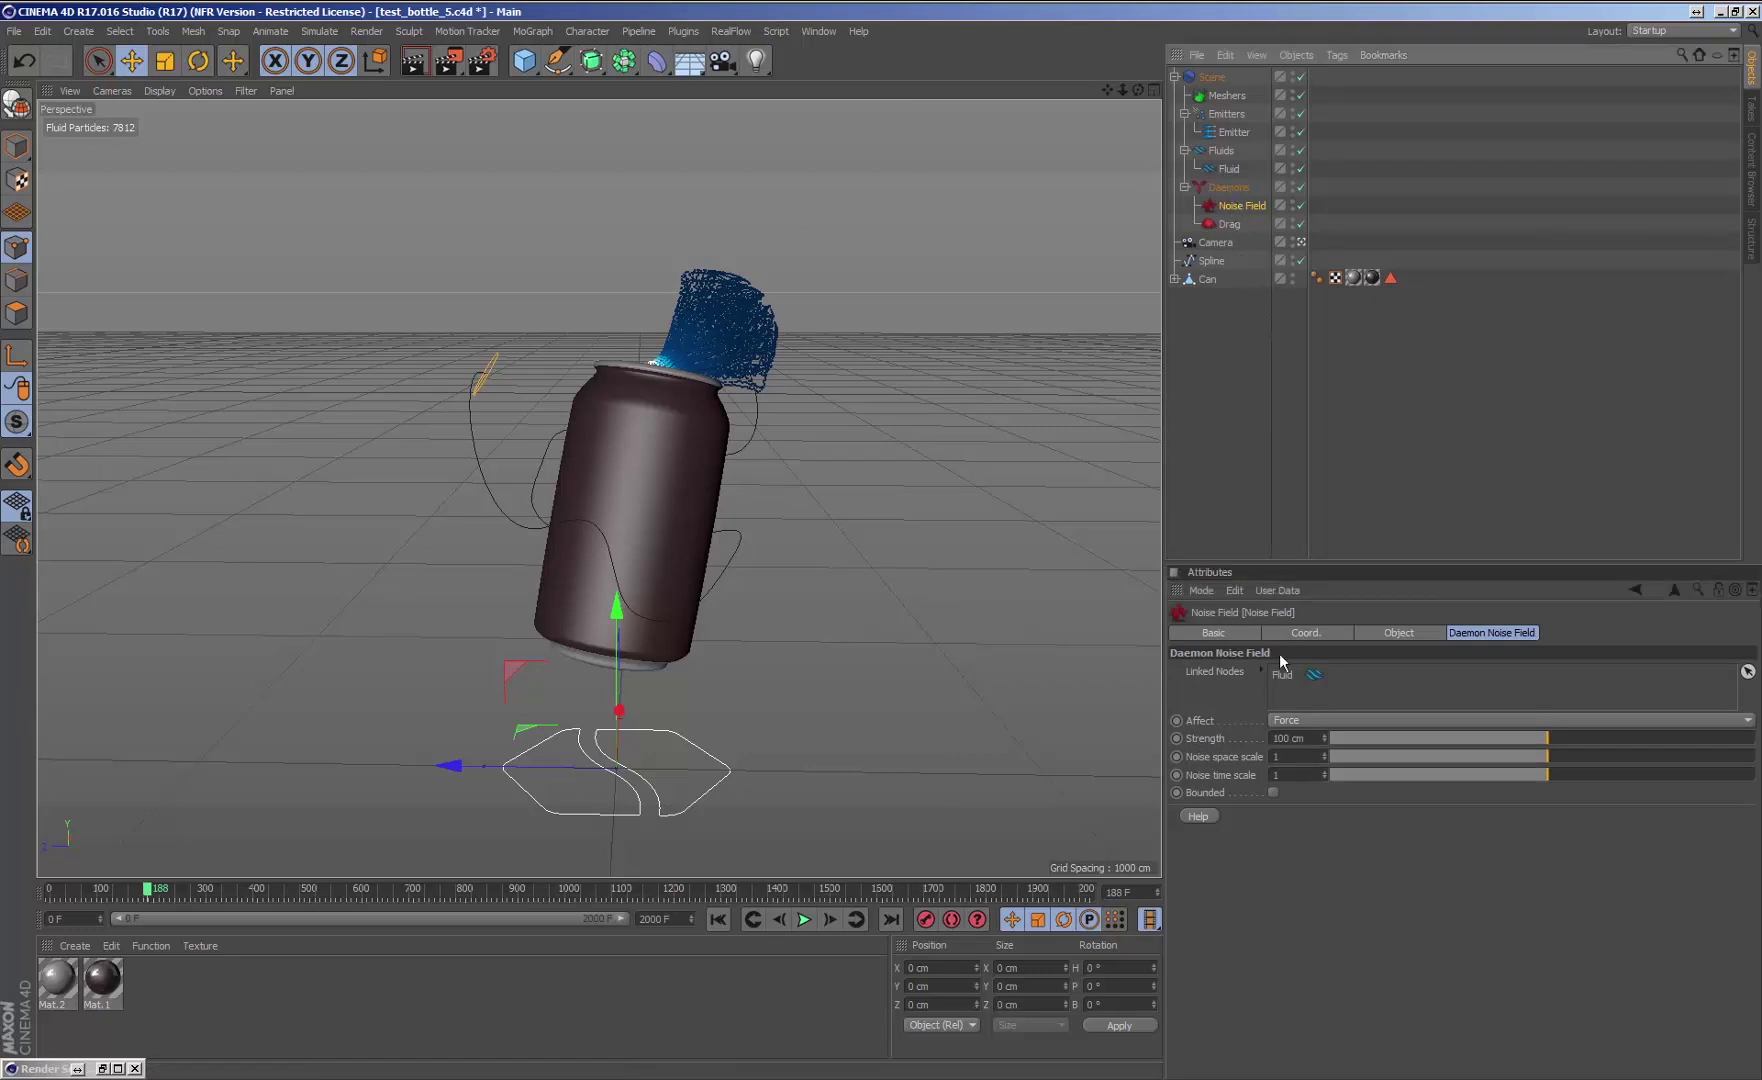
double_click(1278, 738)
text(2)
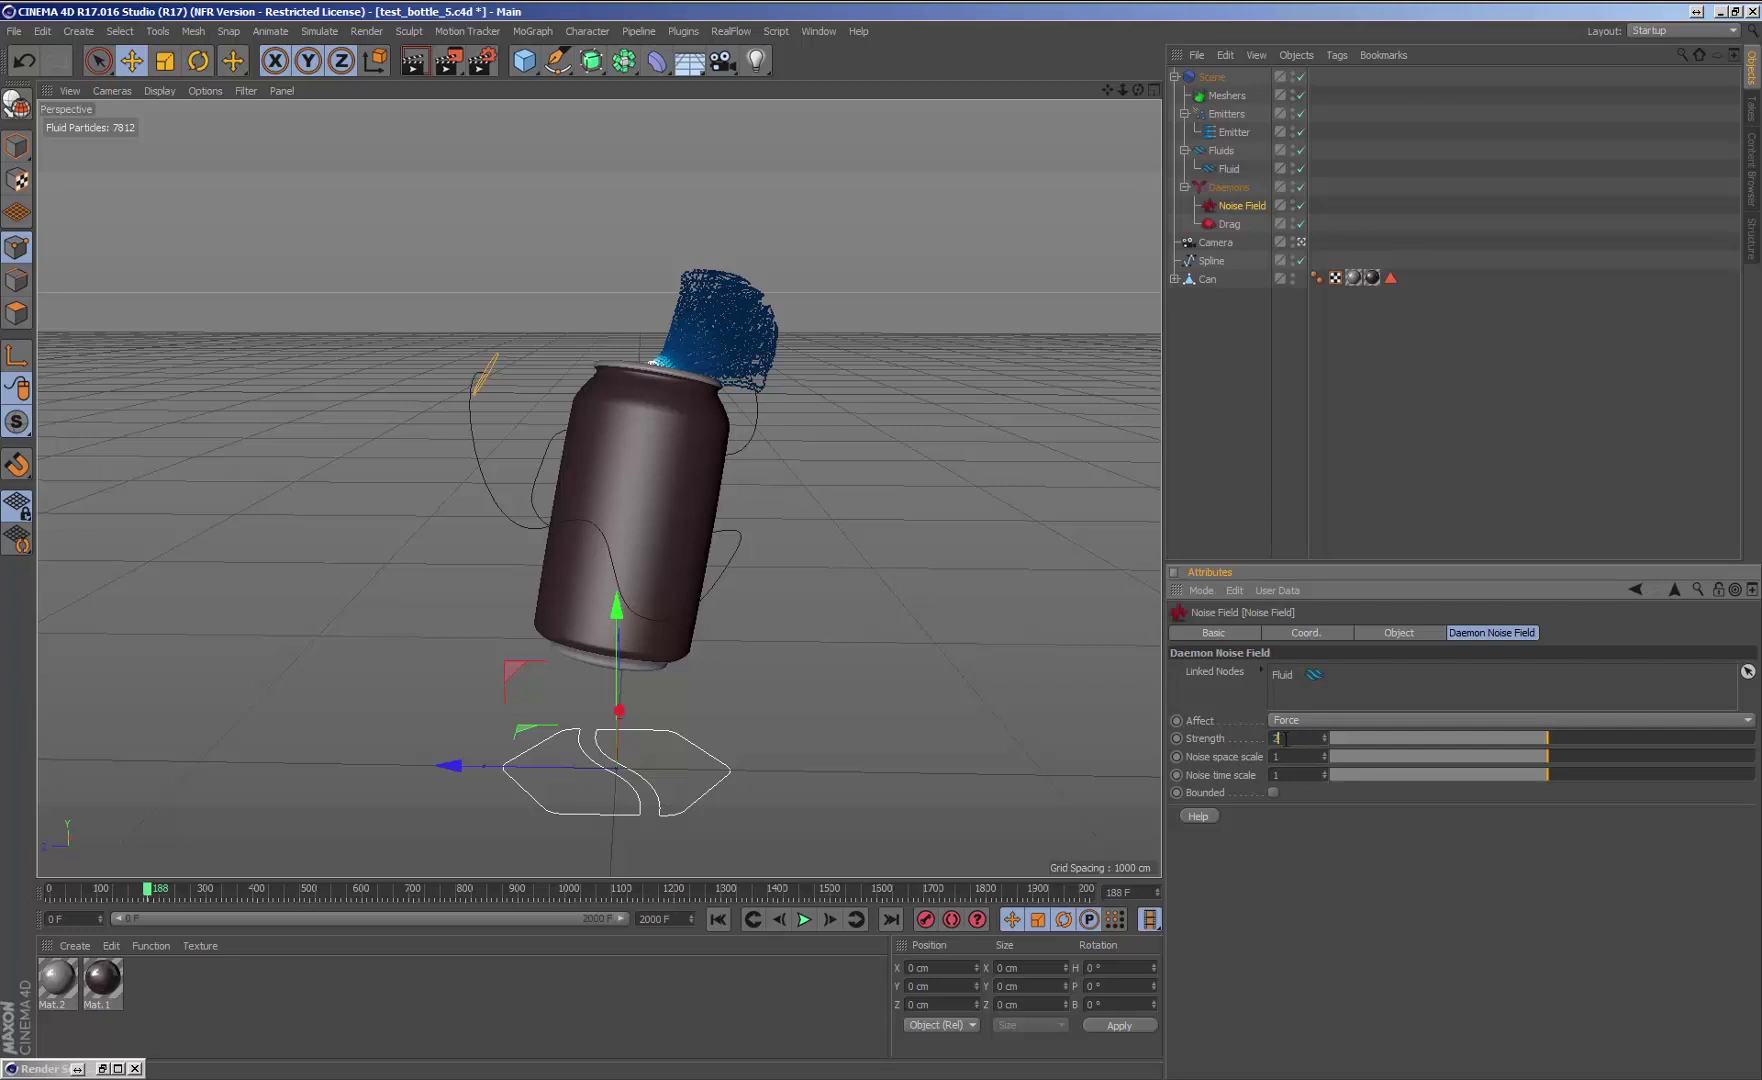
key(Return)
click(718, 919)
click(804, 919)
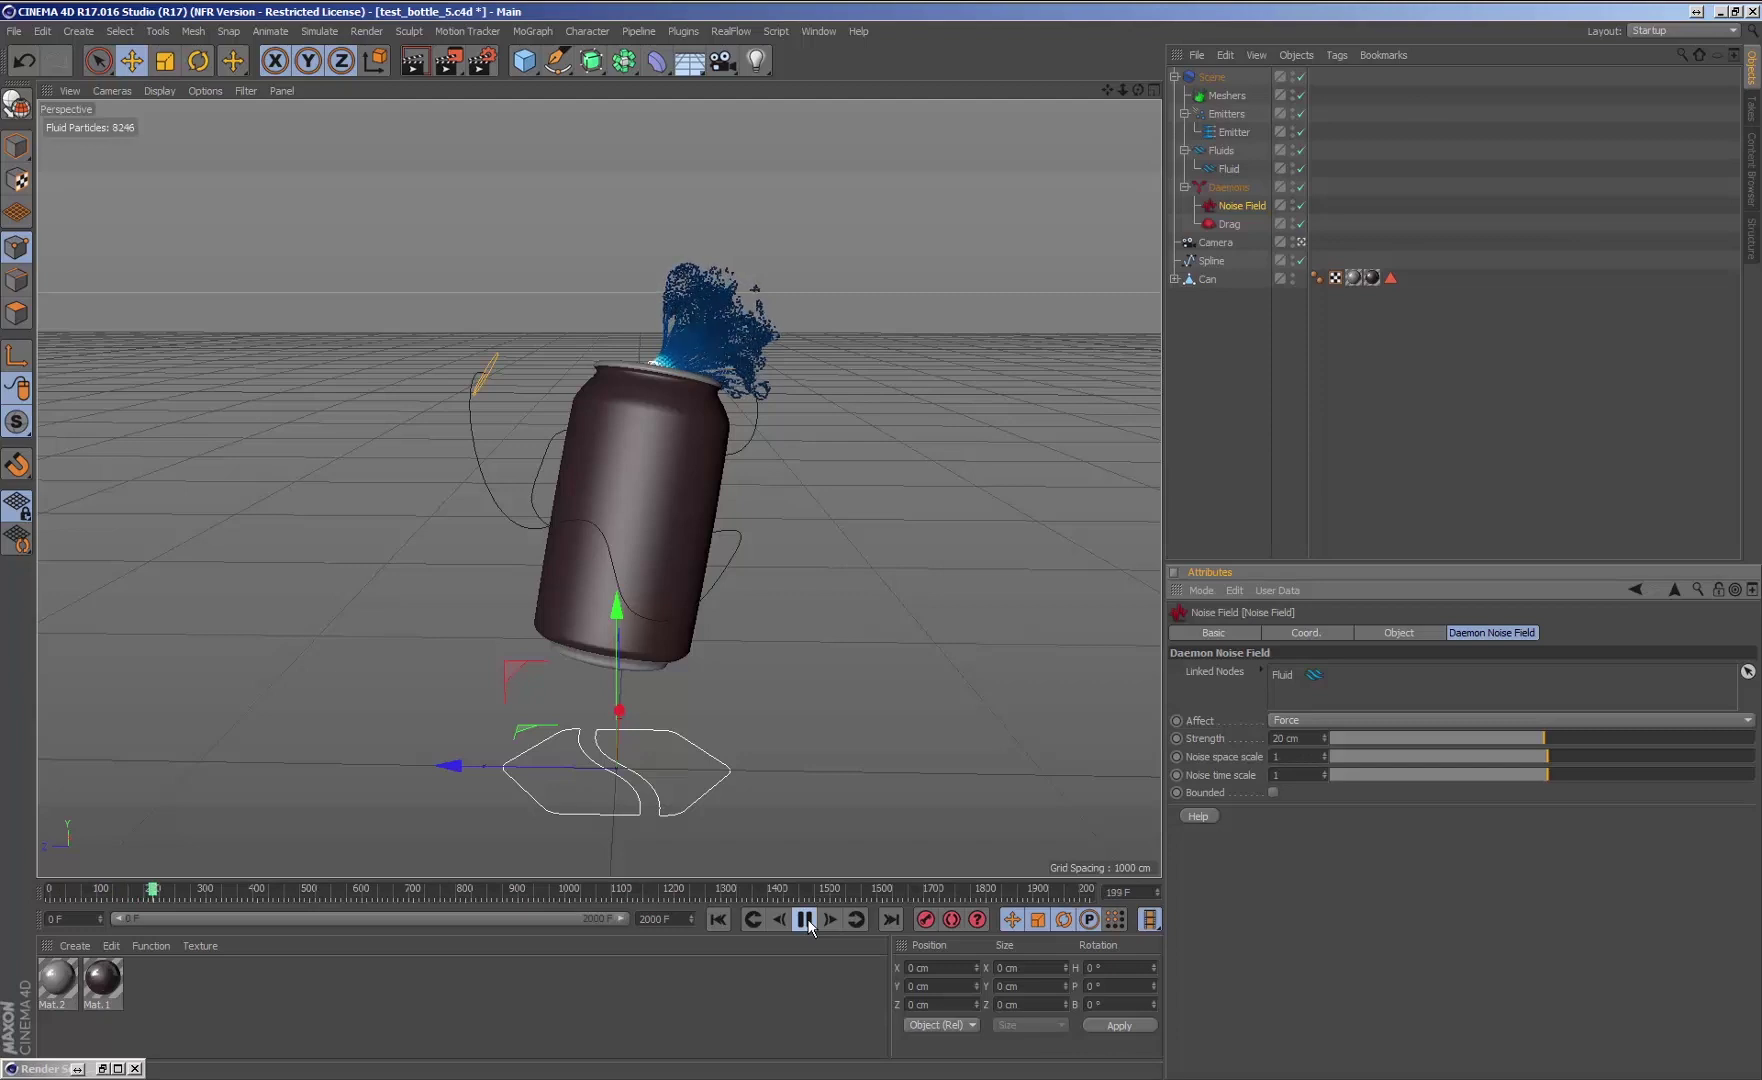
click(806, 920)
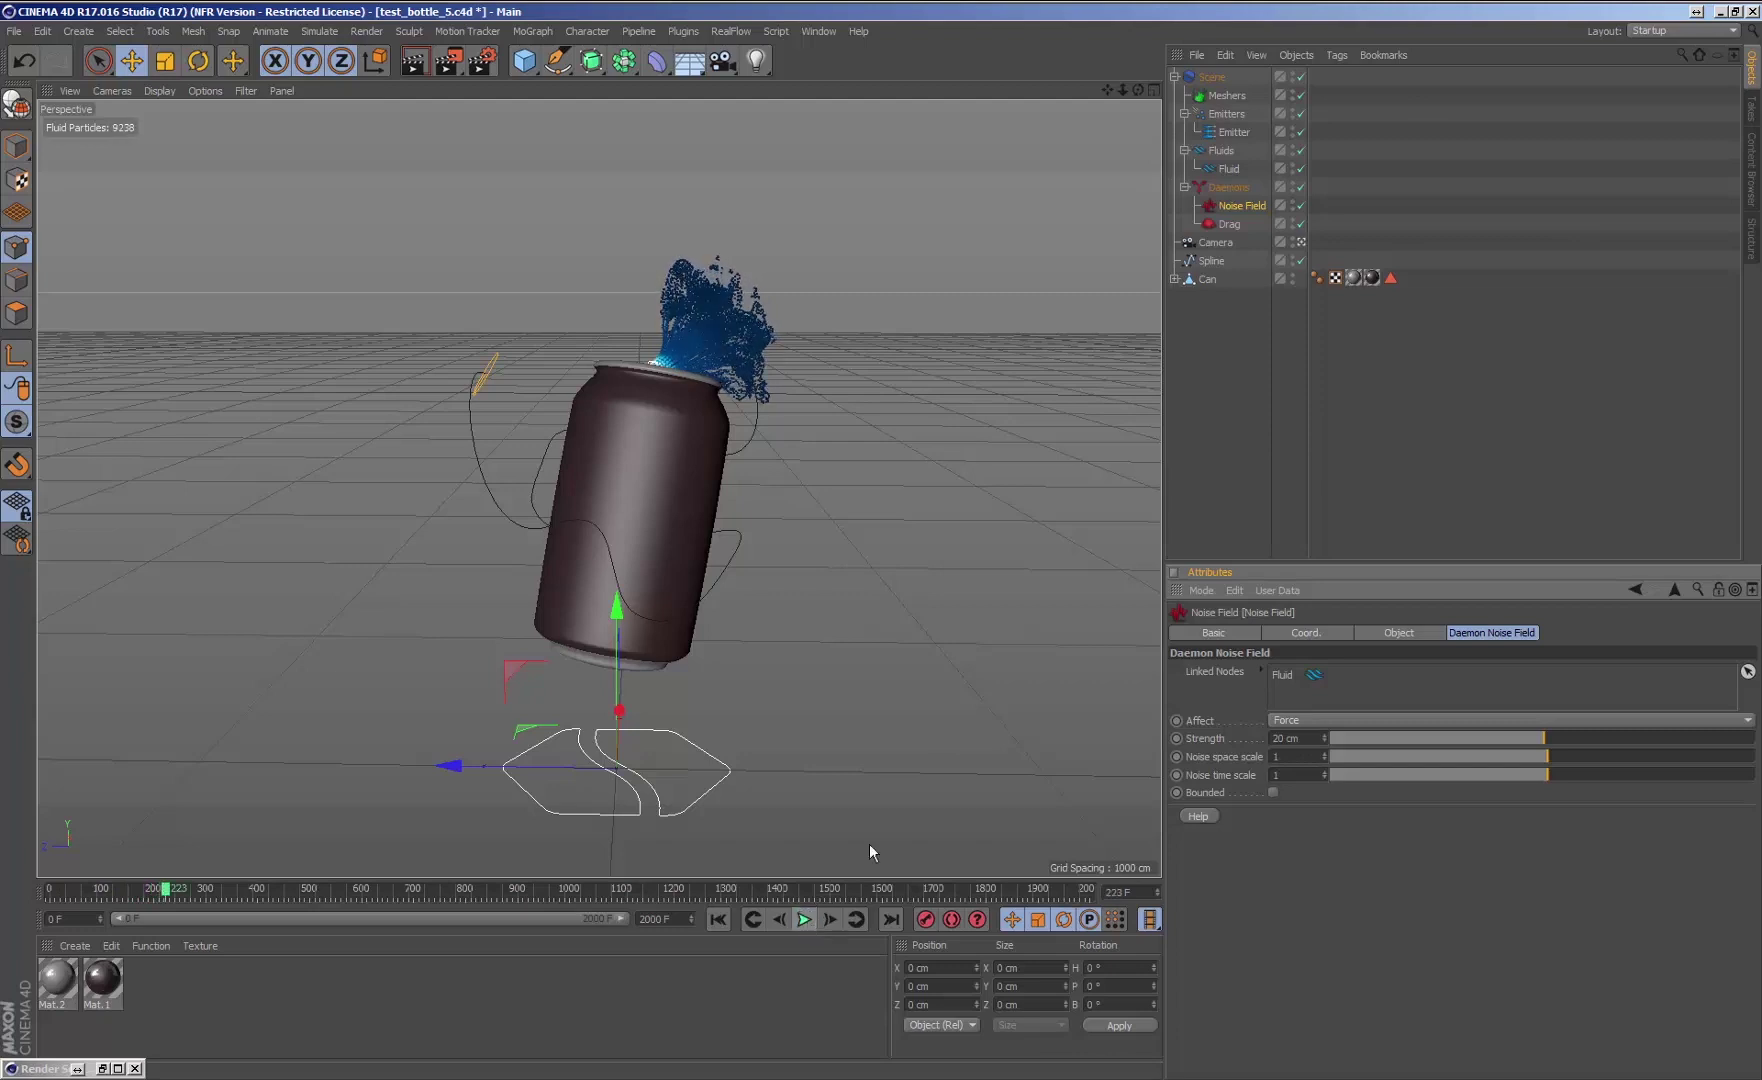
Set the emitter's Speed to 2000 cm
click(1226, 133)
click(1267, 725)
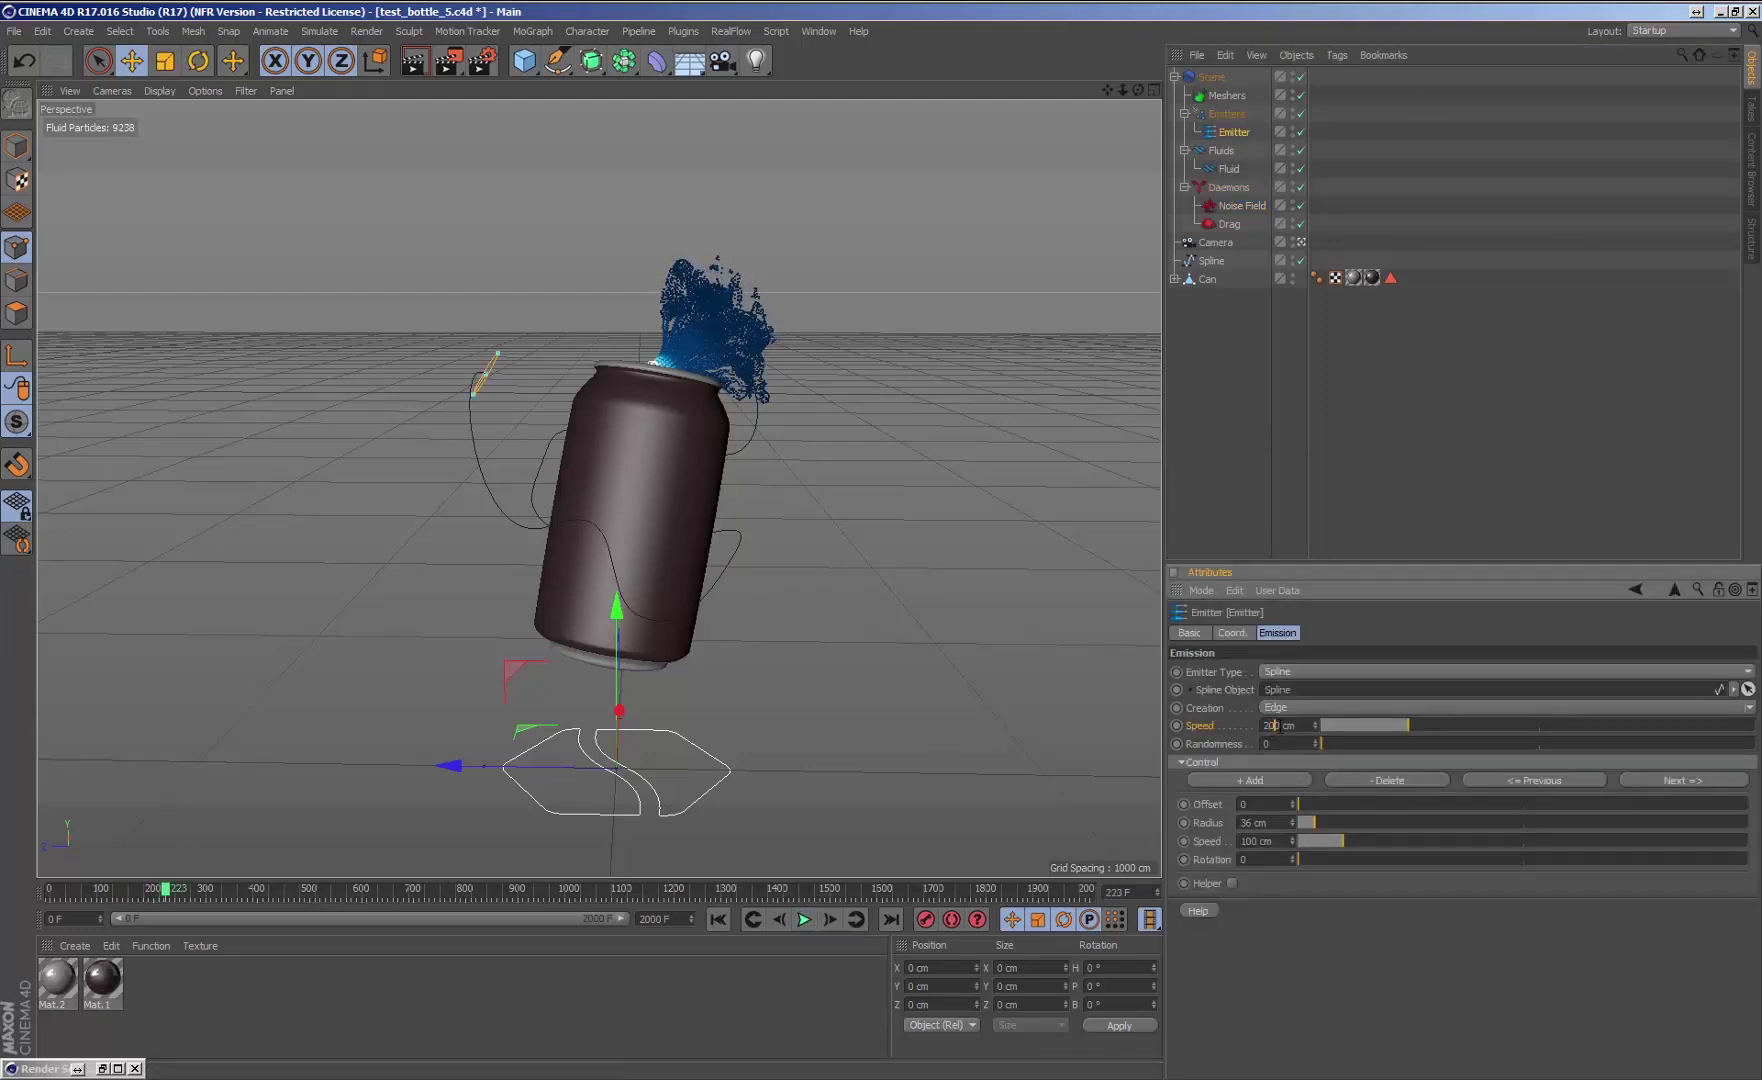
text(0)
key(Return)
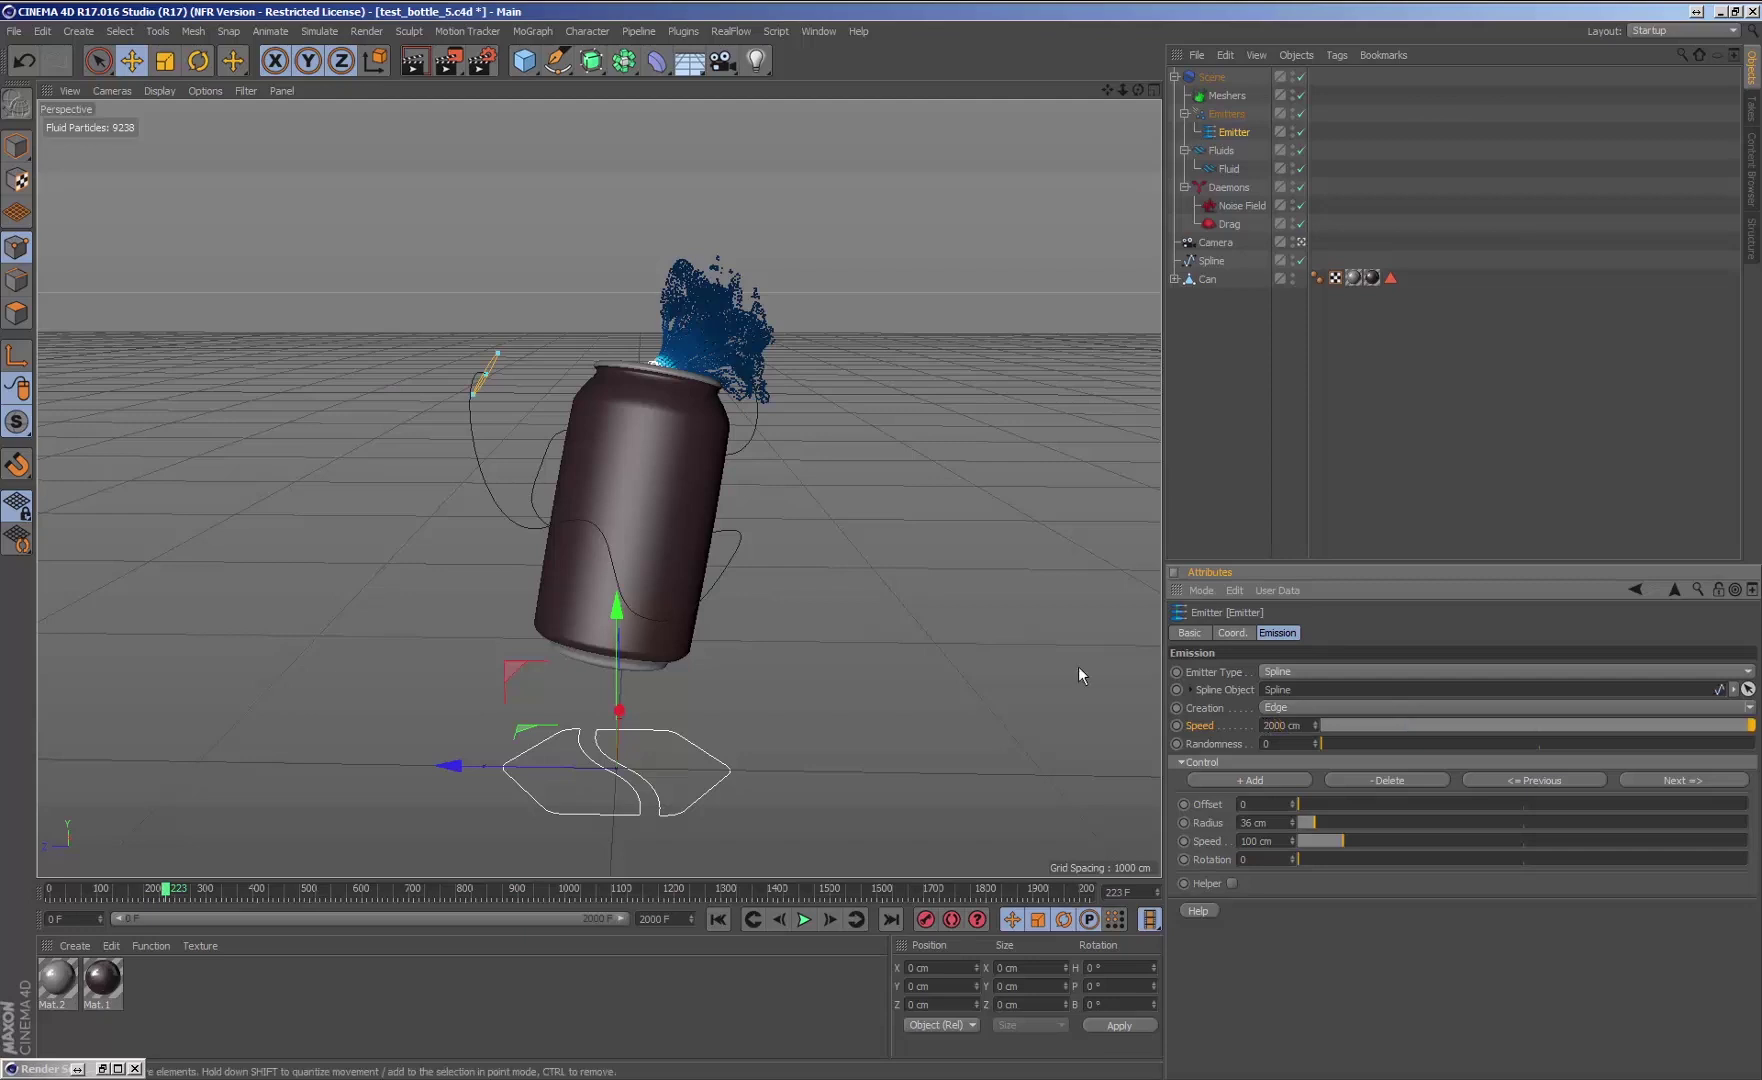
Rewind to frame 0, add a DSpline daemon, and link the Spline object as its path
click(718, 920)
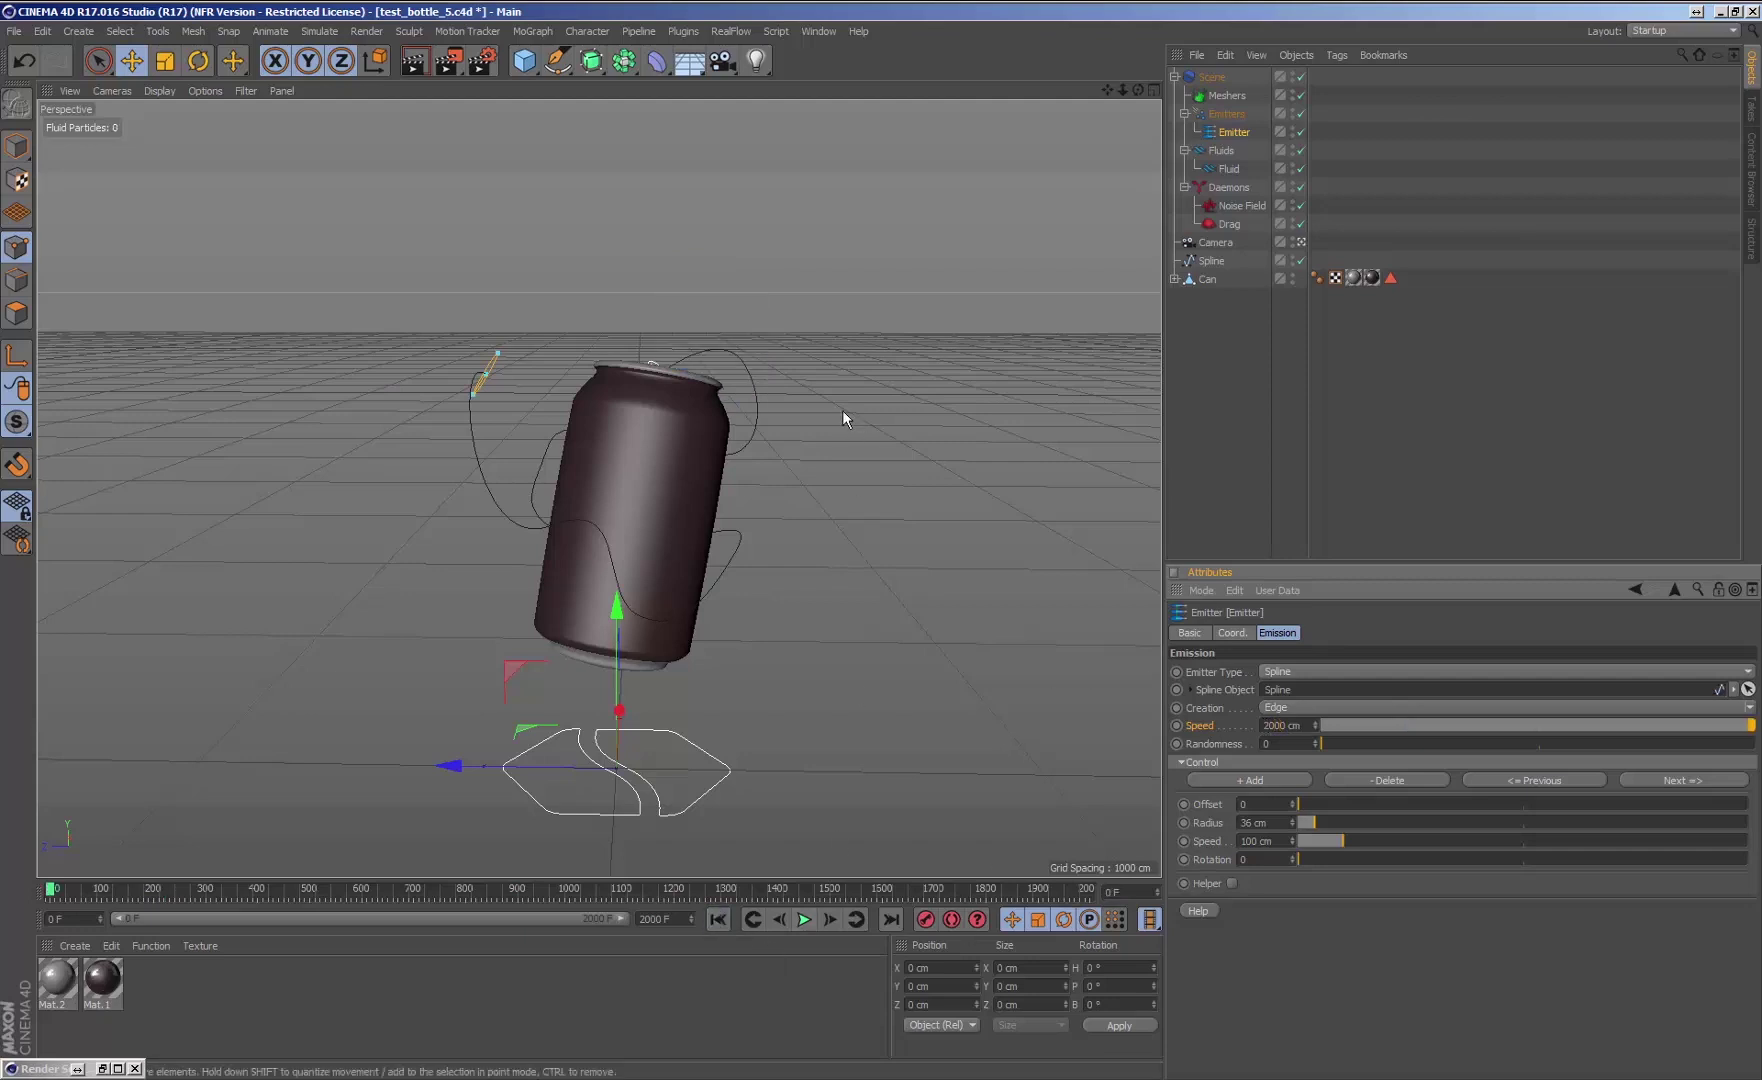
click(731, 31)
mouse_move(756, 100)
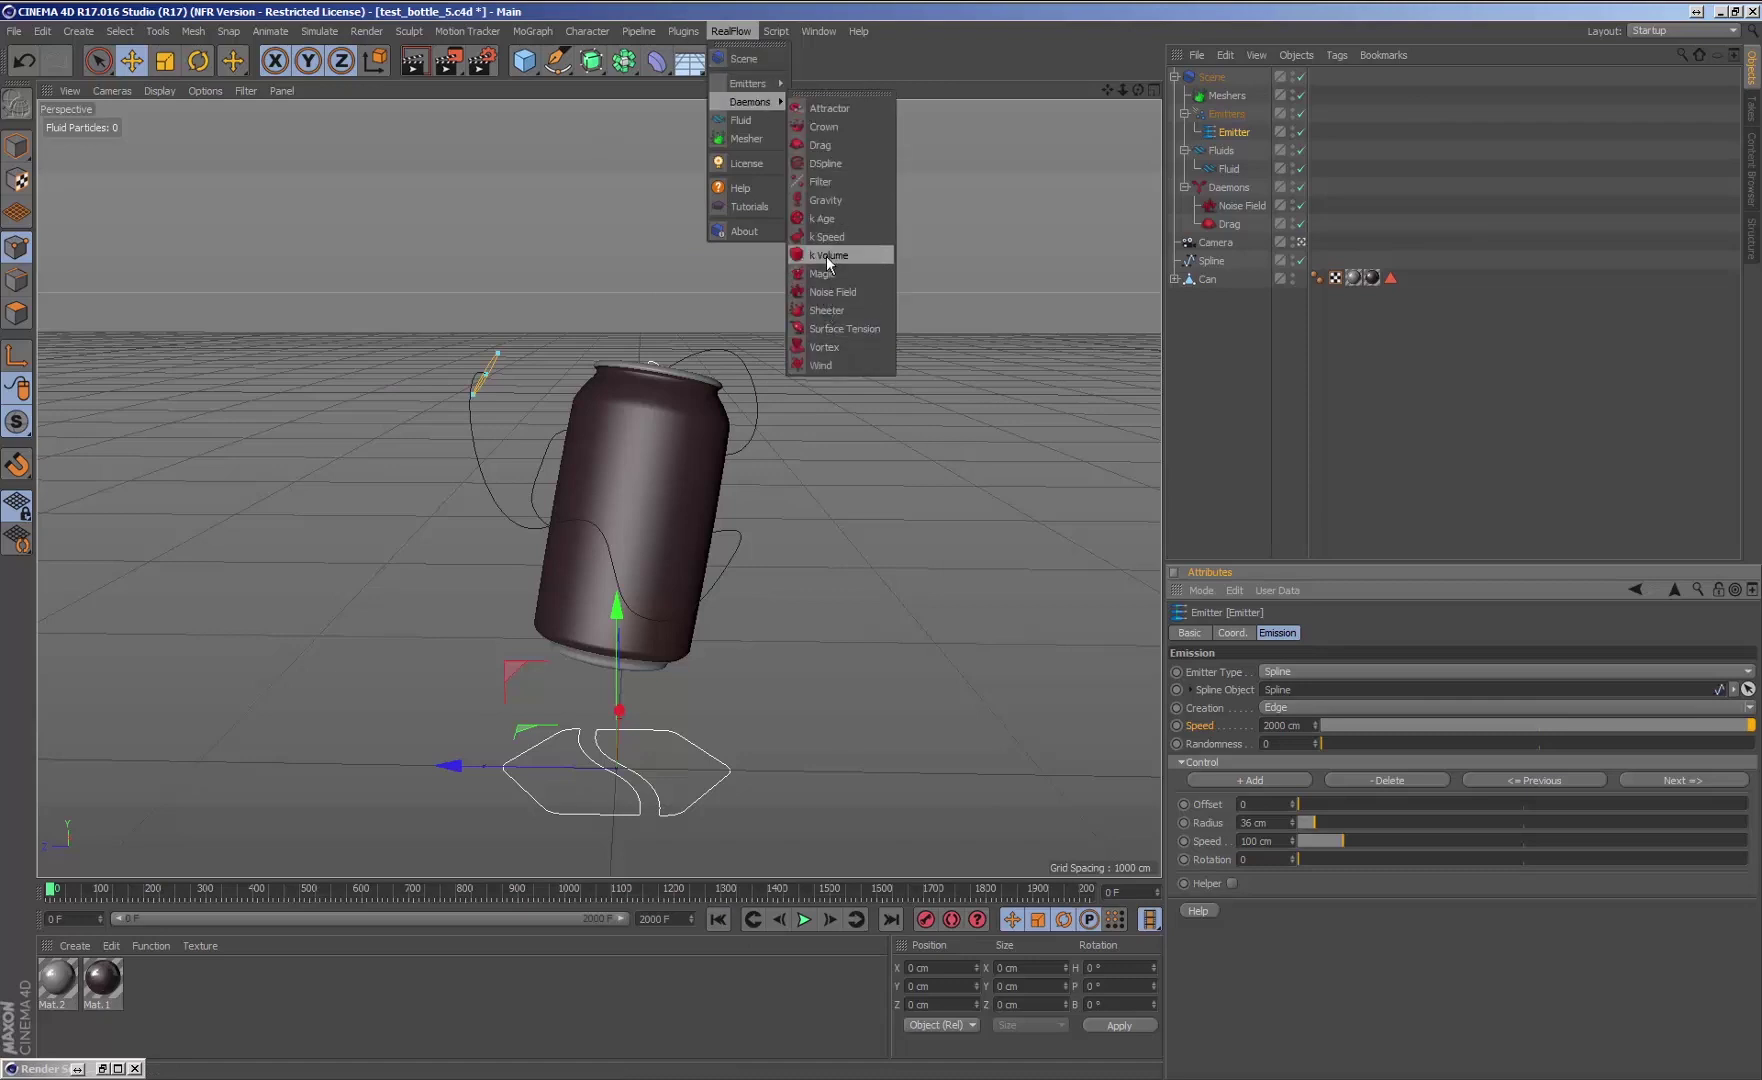
click(827, 164)
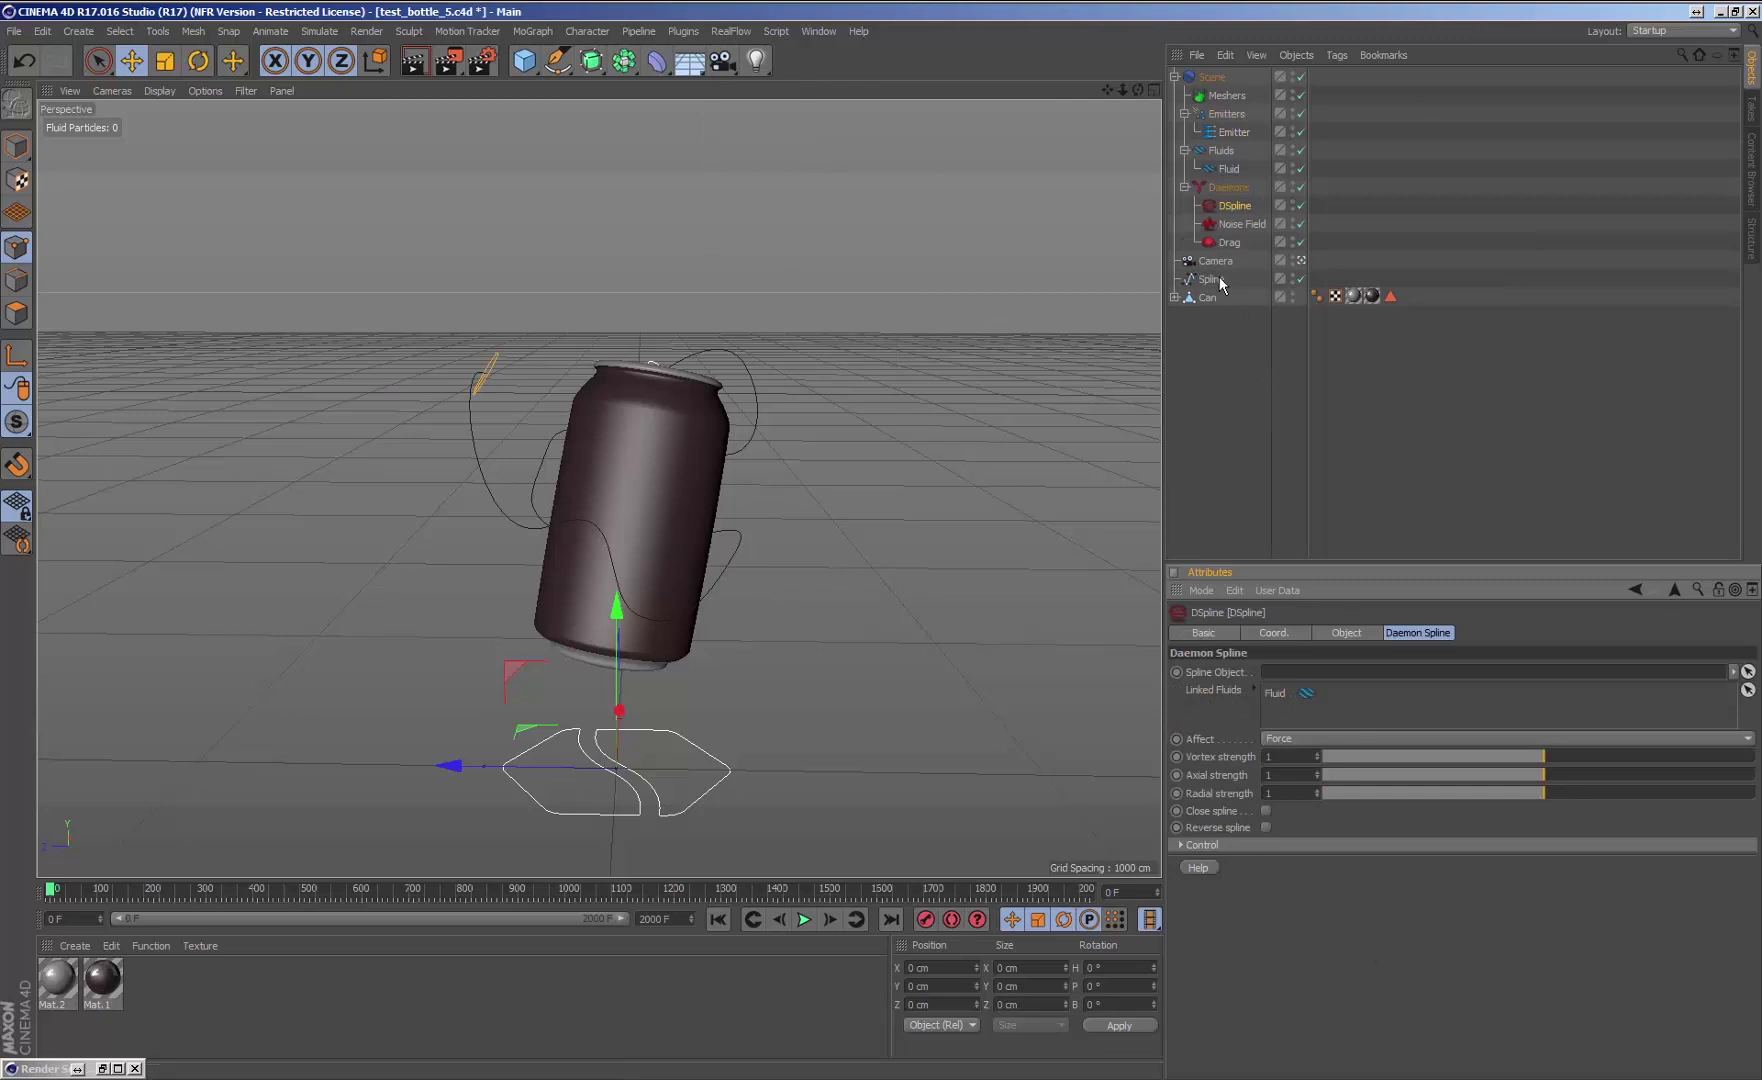
drag(1220, 275, 1282, 665)
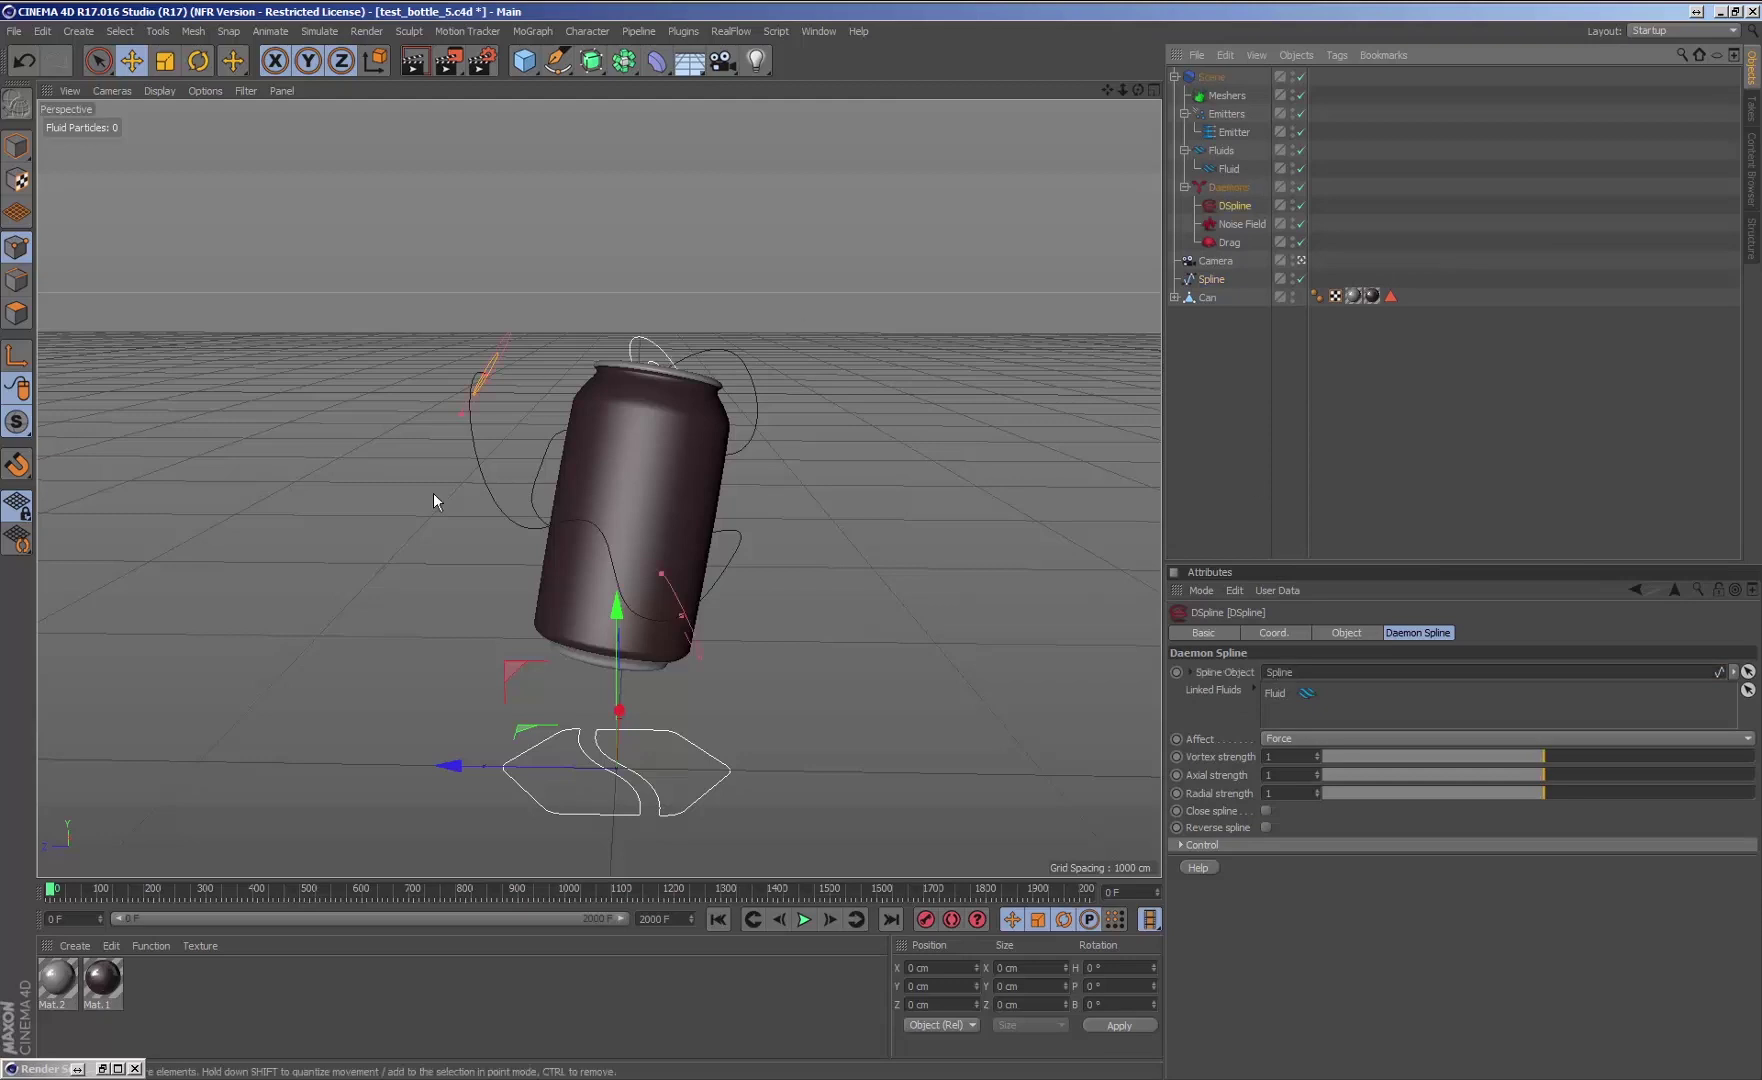
Play the simulation with the DSpline daemon and stop around frame 328
click(803, 919)
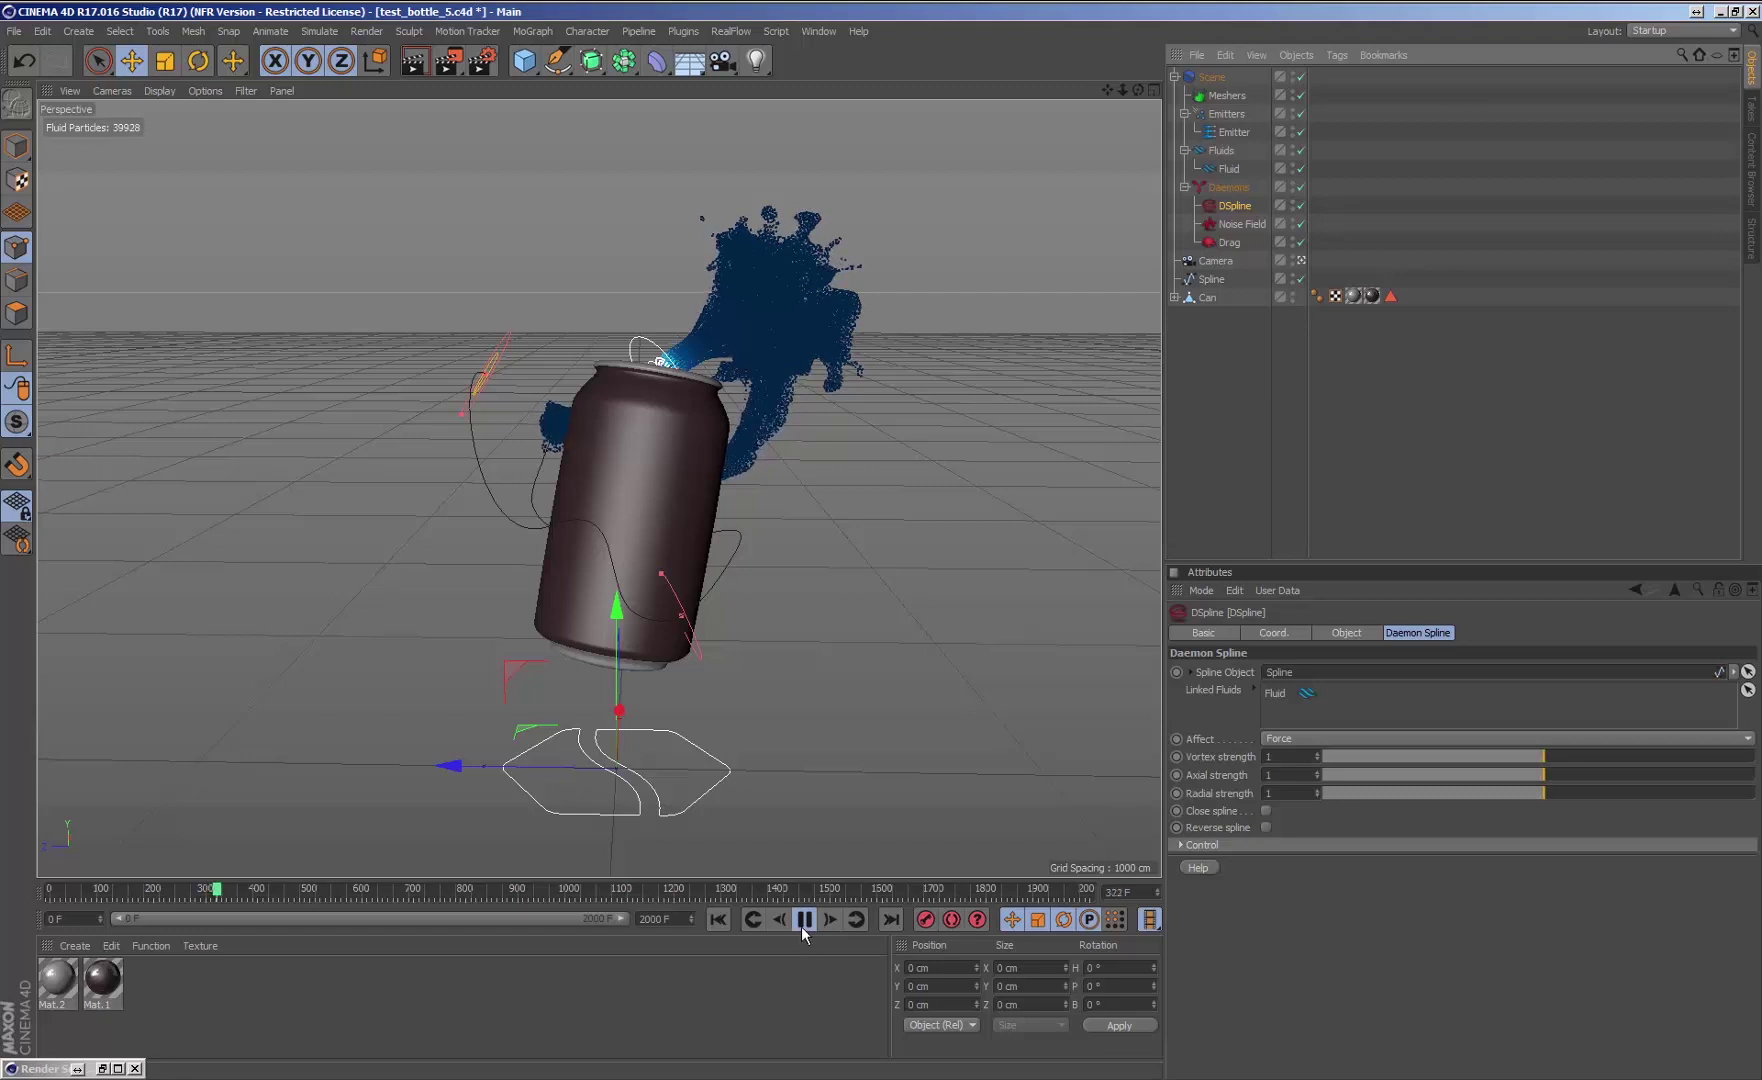
key(F8)
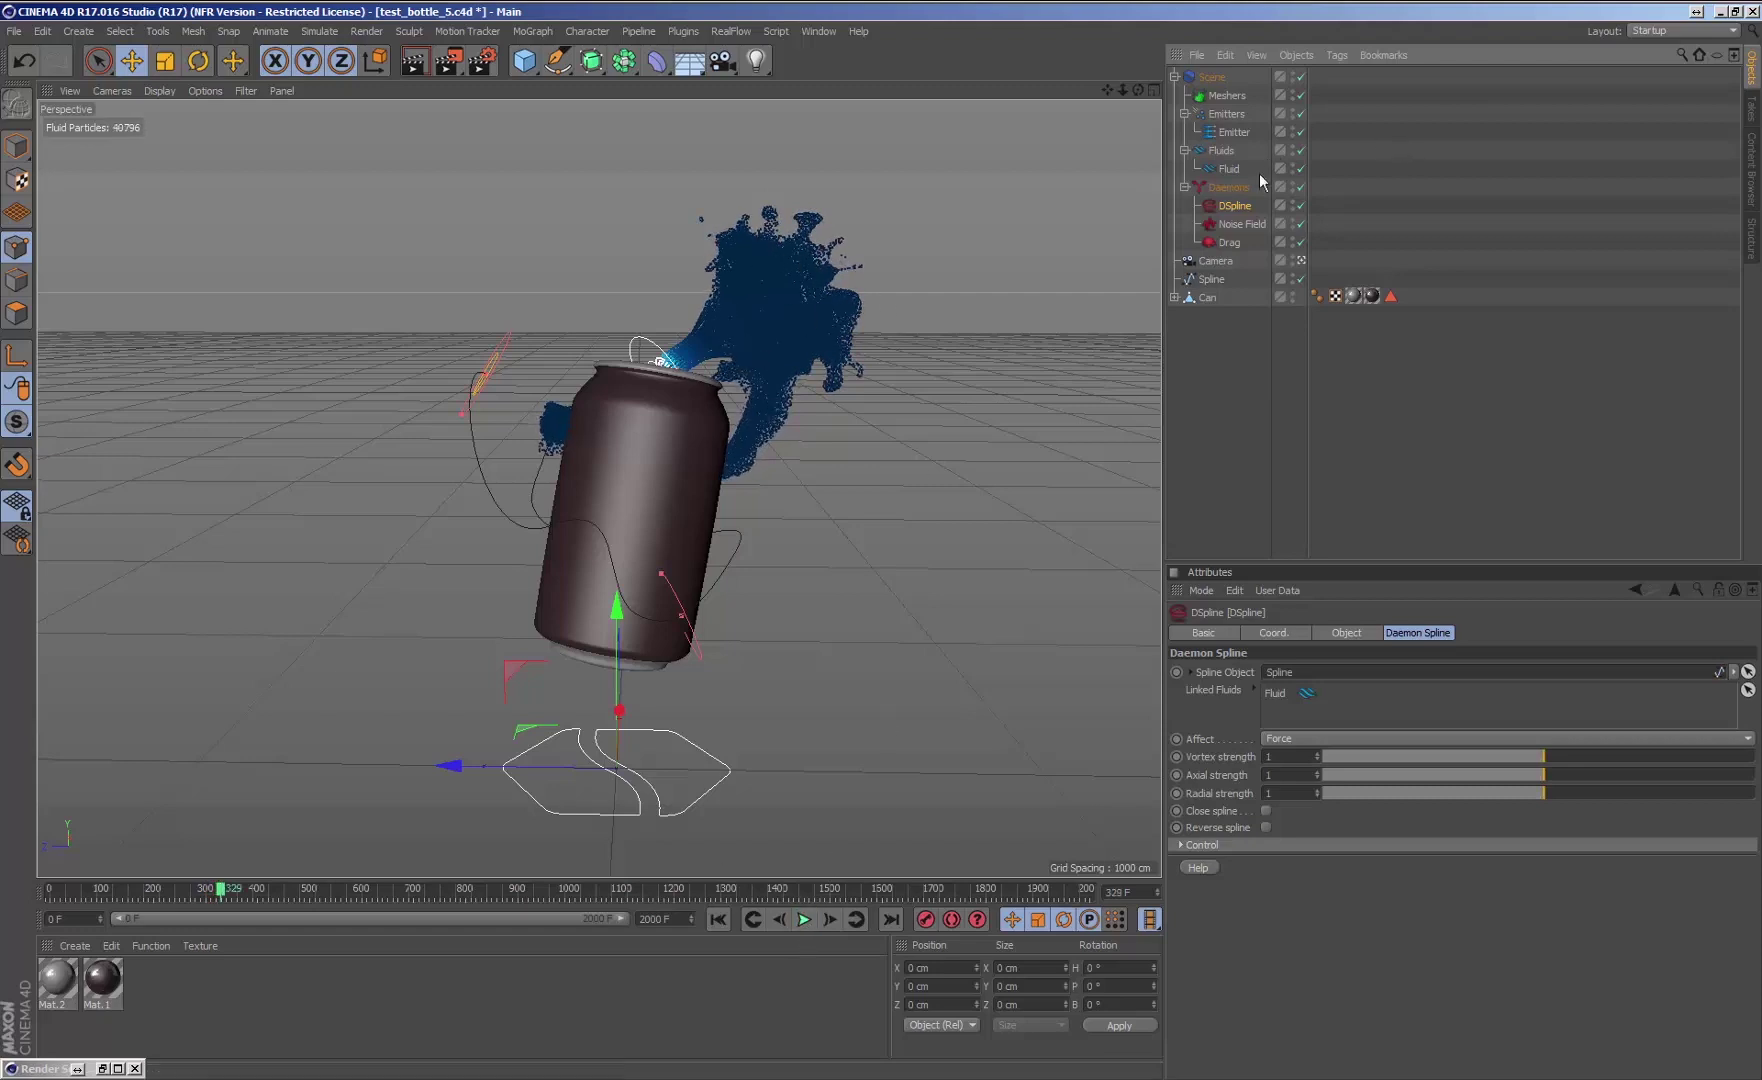
Turn off the fluid's Automatic Range, set Max Range to 1.3, and replay from frame 0
click(1228, 169)
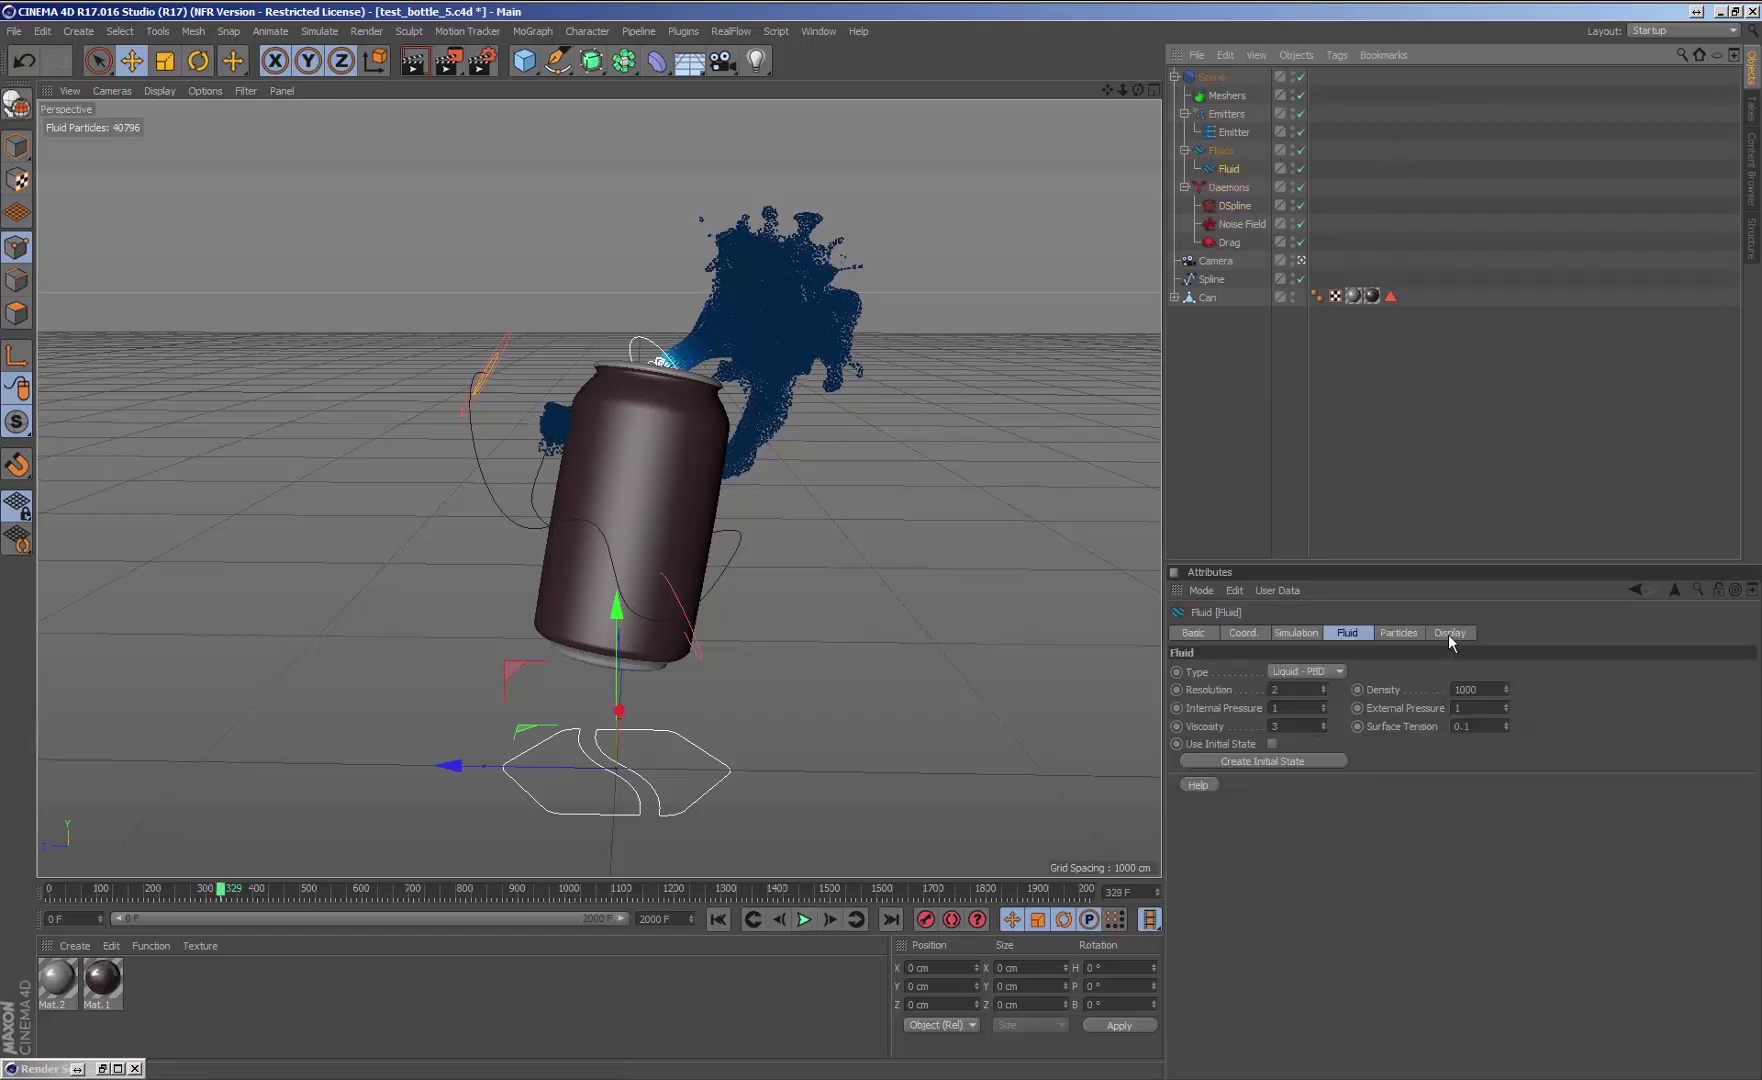
click(1450, 634)
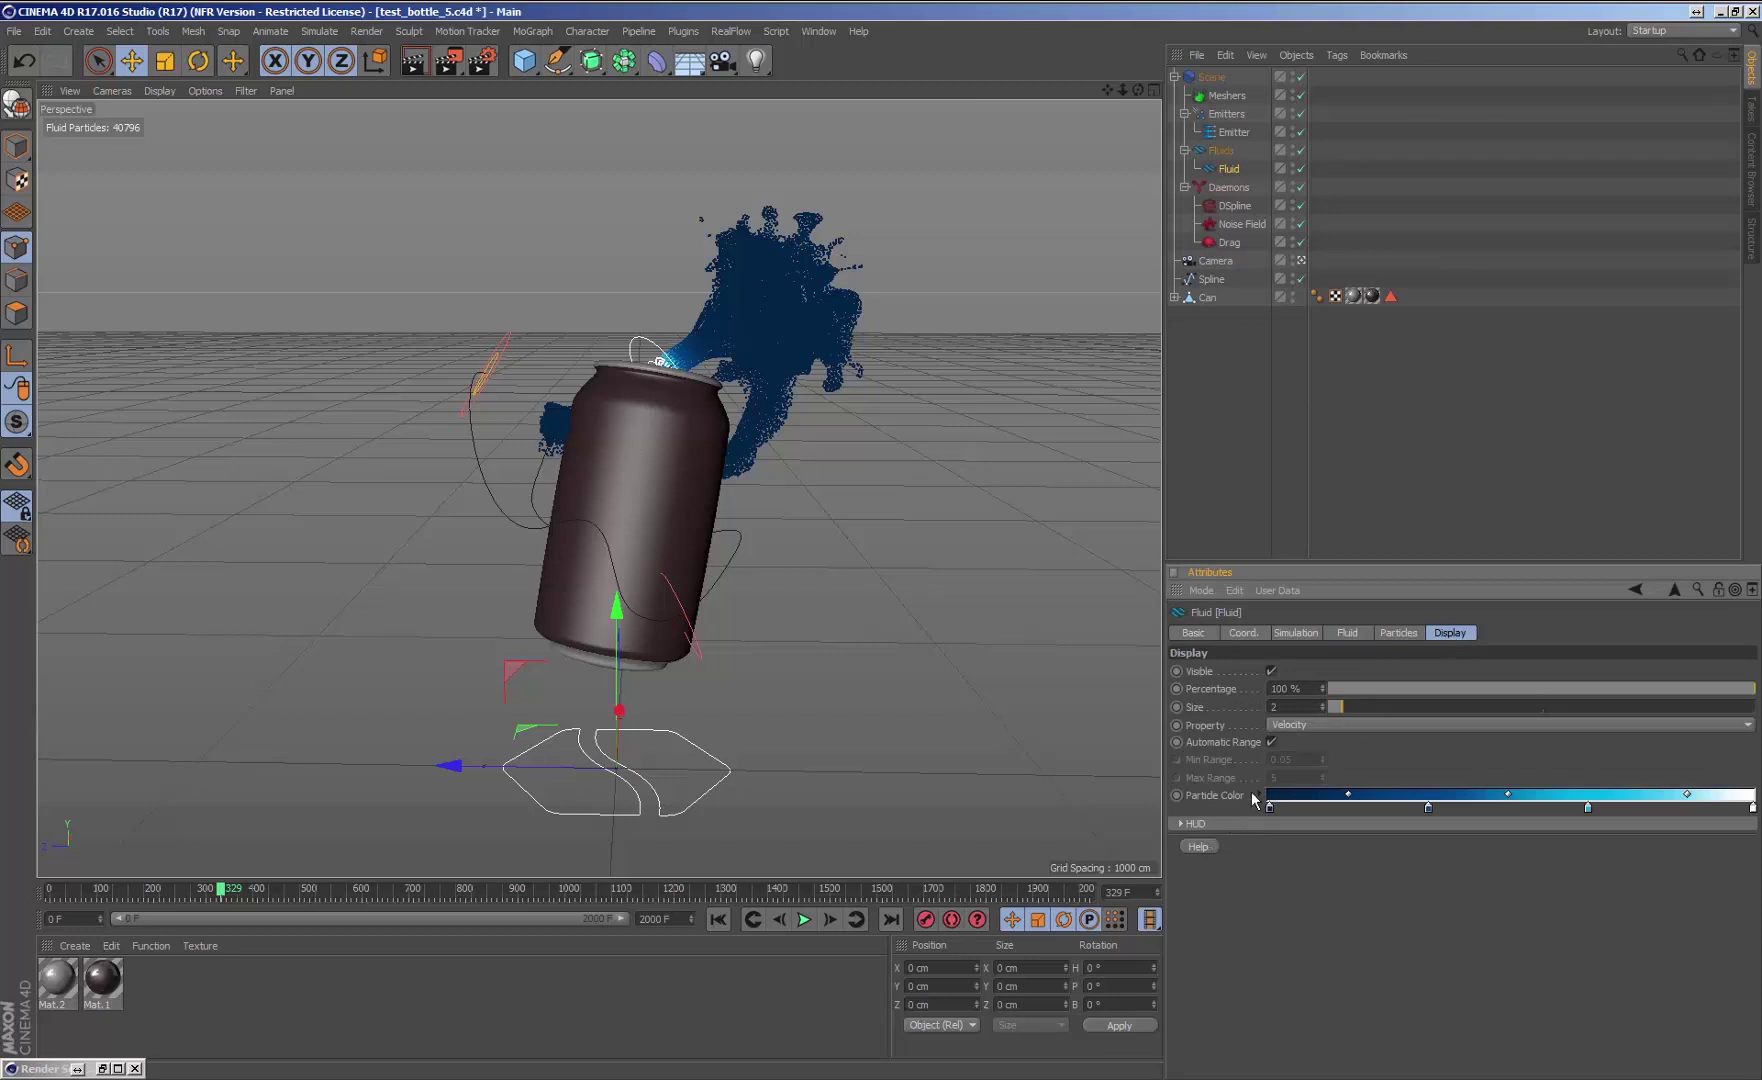
click(1271, 743)
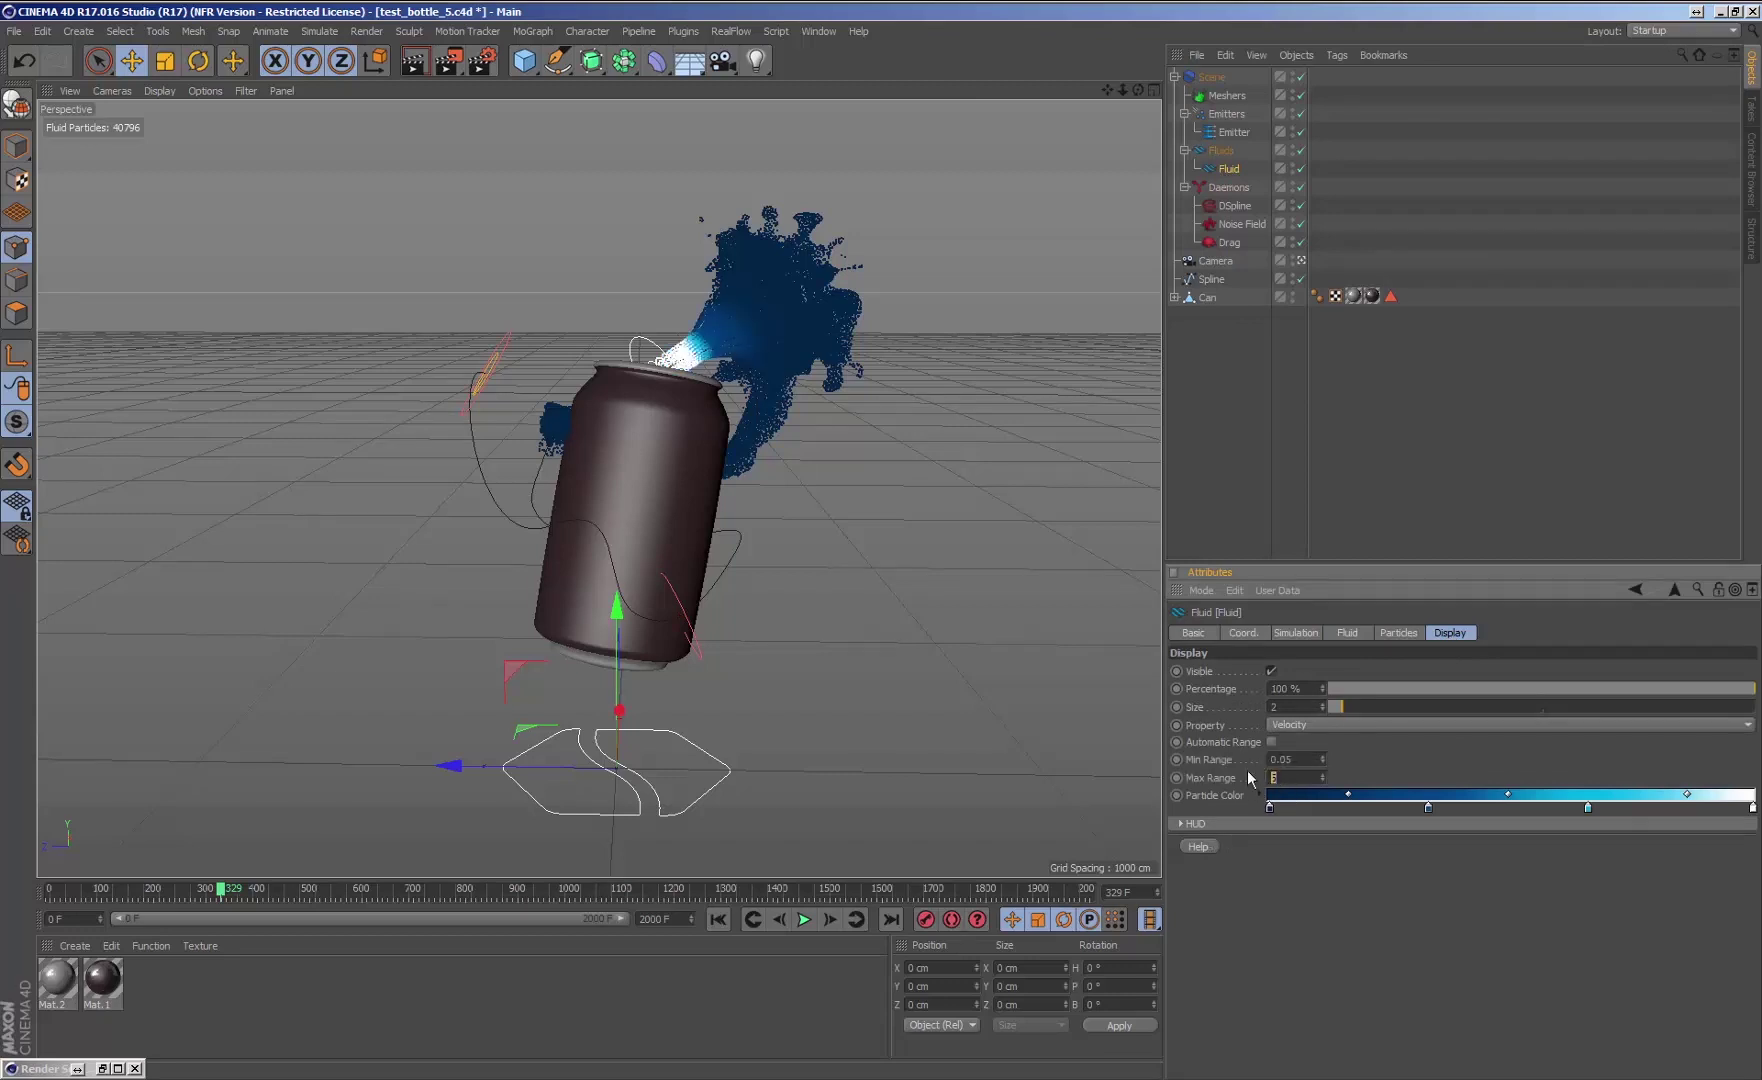
text(1)
key(Return)
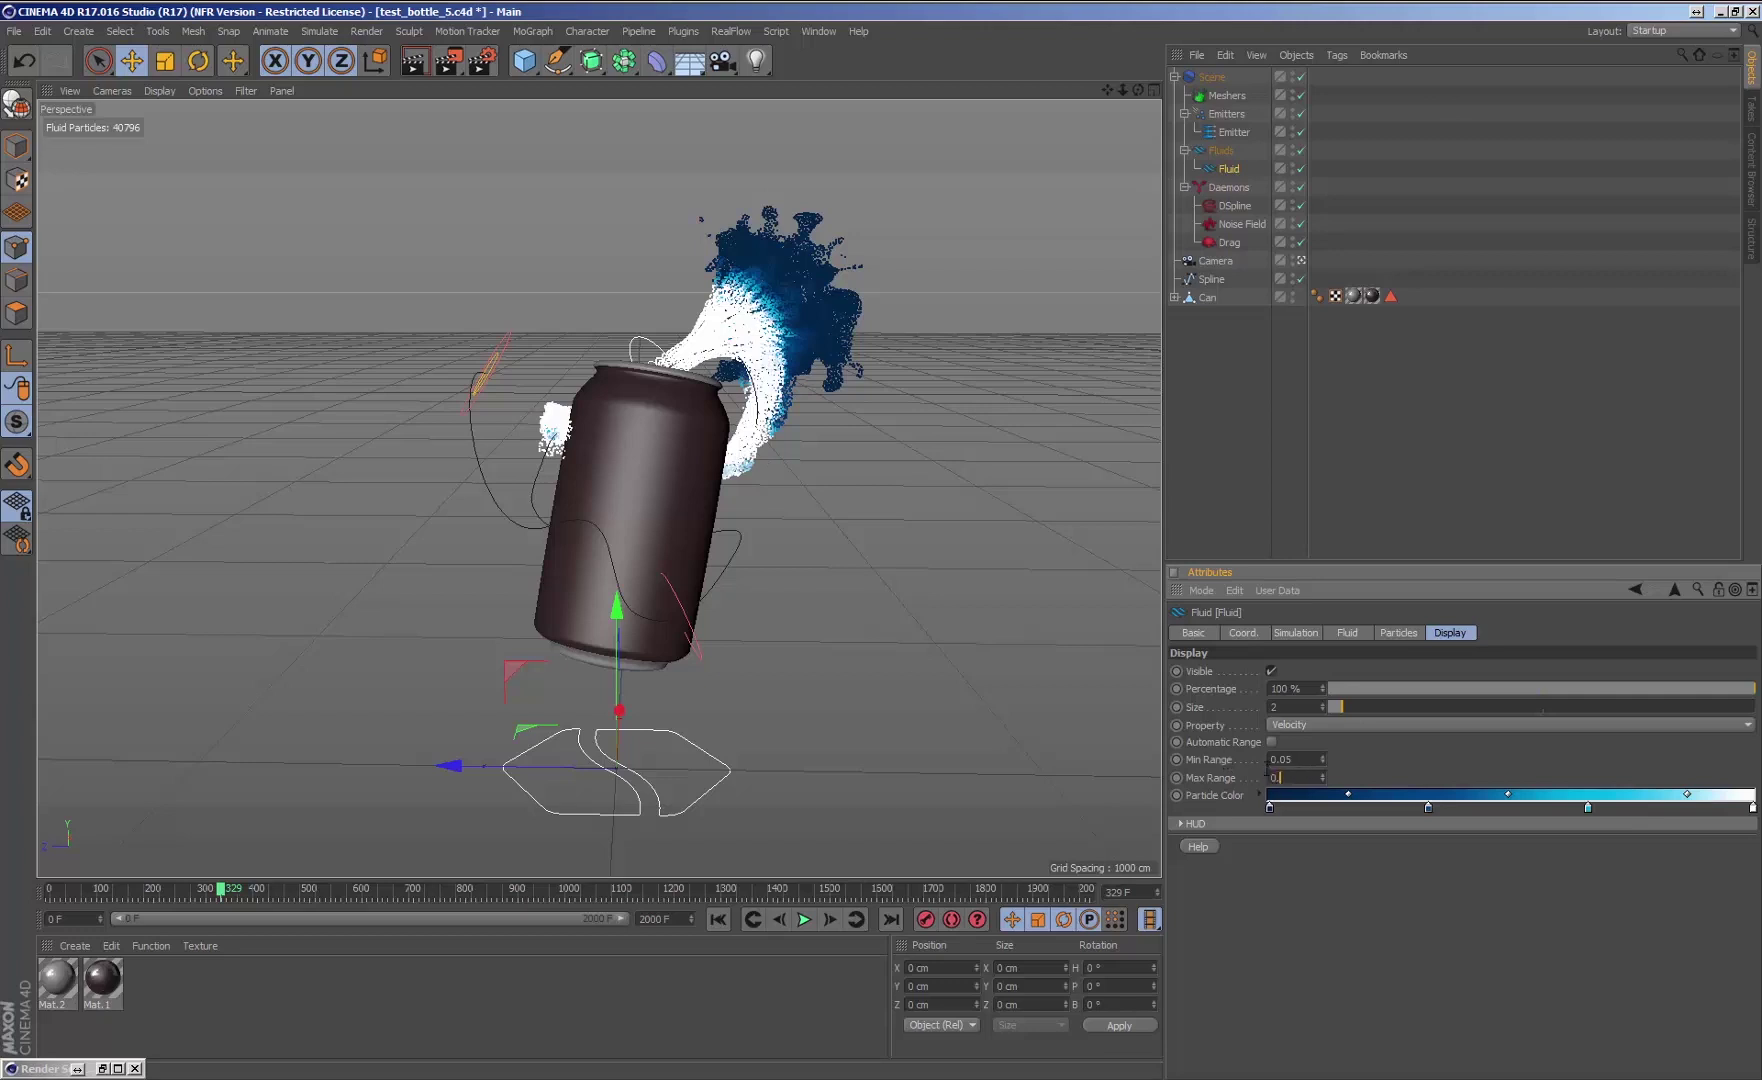
text(0.3)
key(Return)
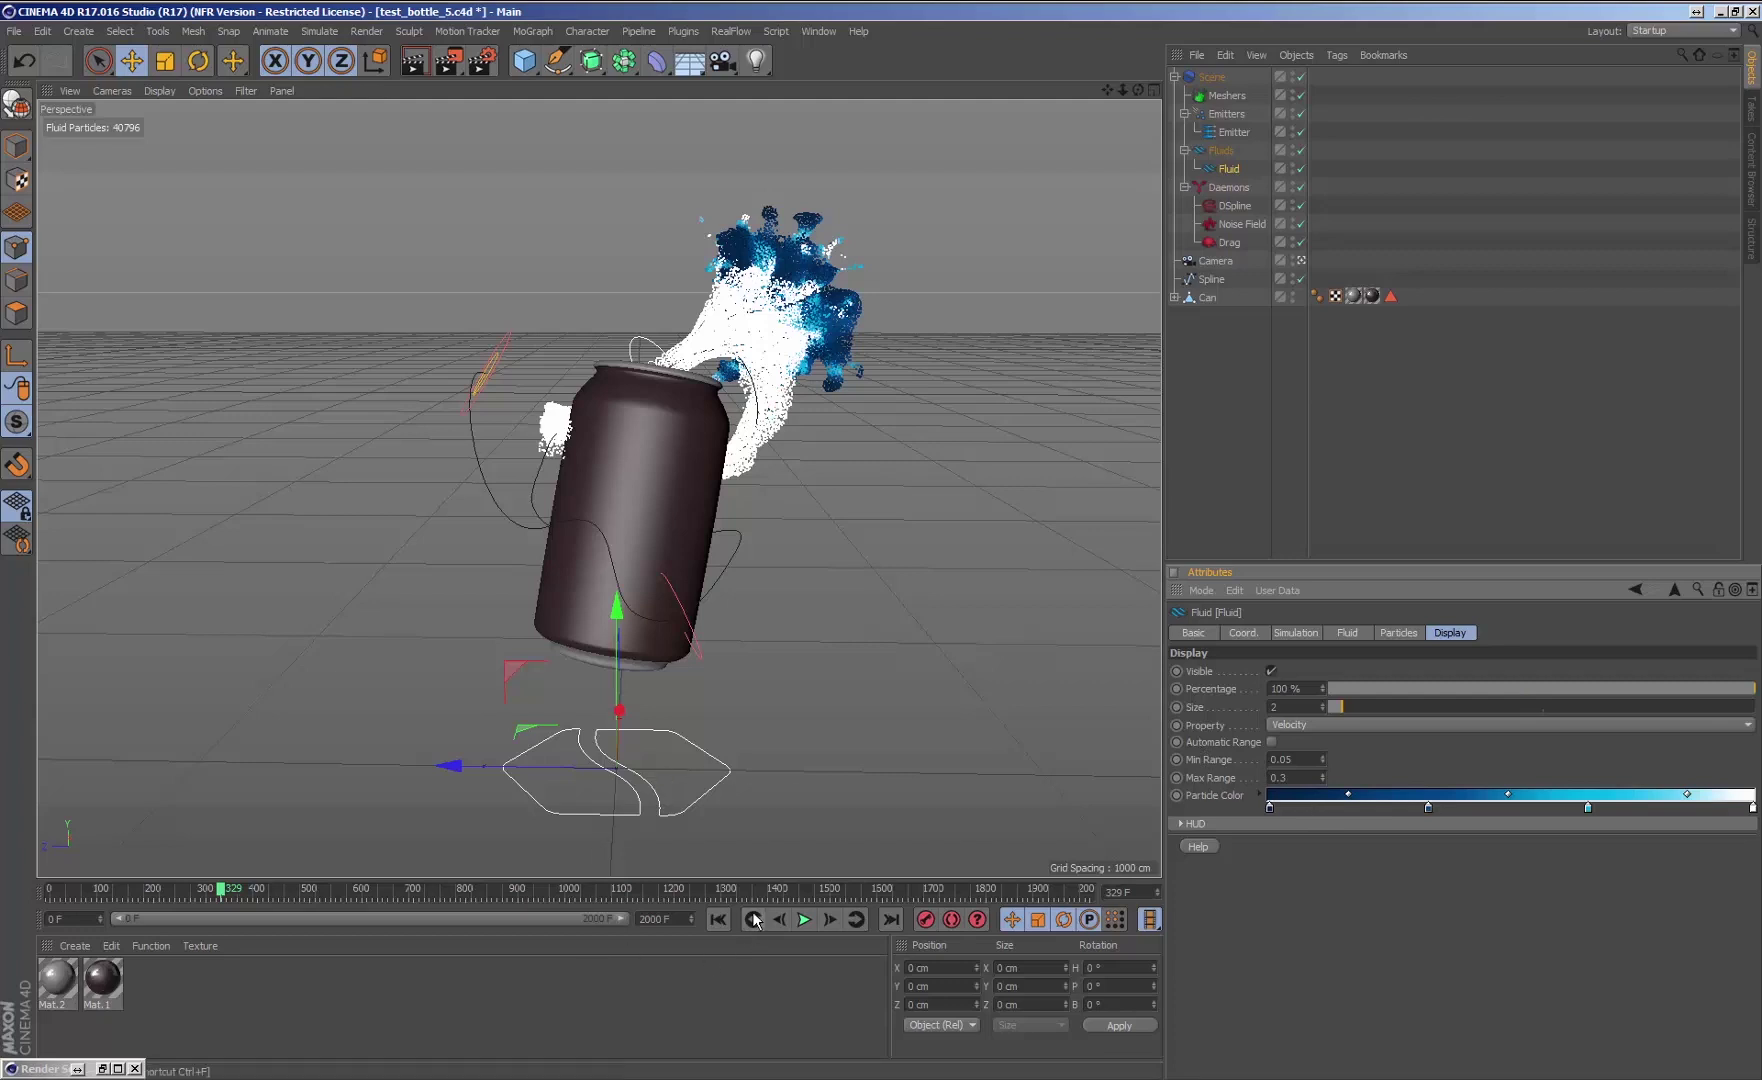
click(718, 919)
click(802, 925)
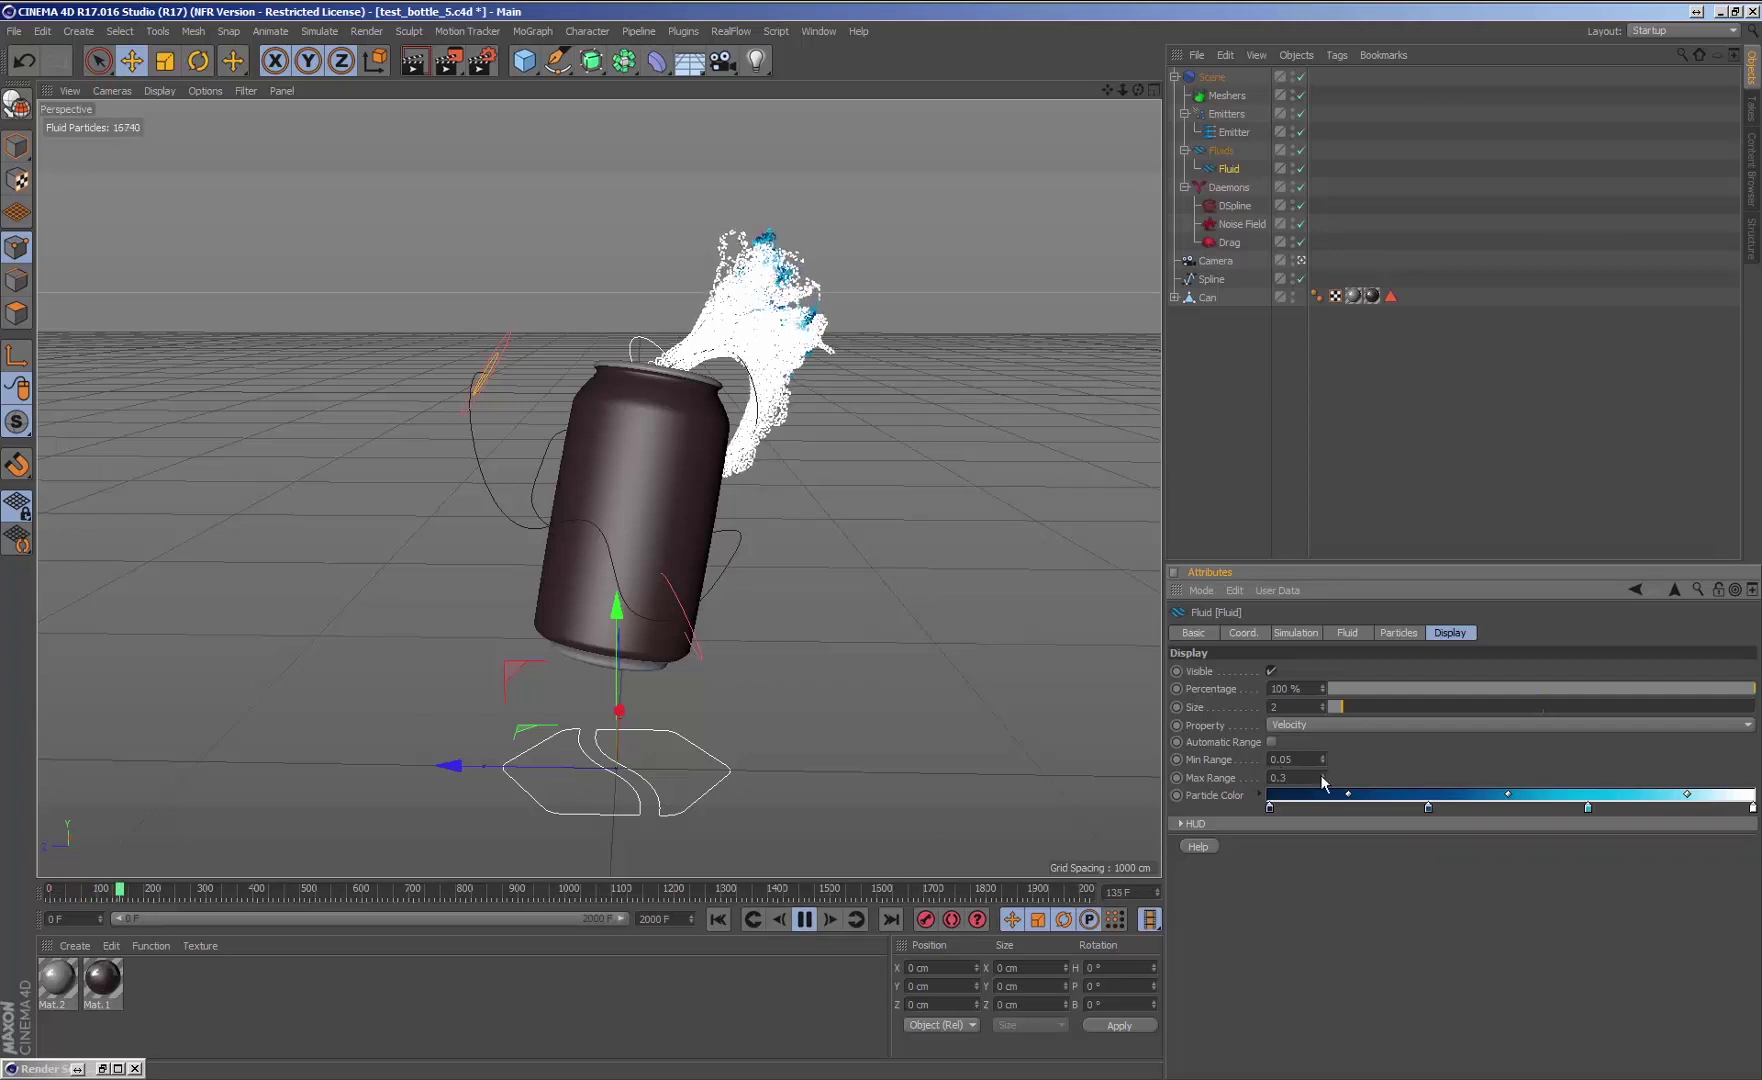
drag(1323, 774, 1323, 781)
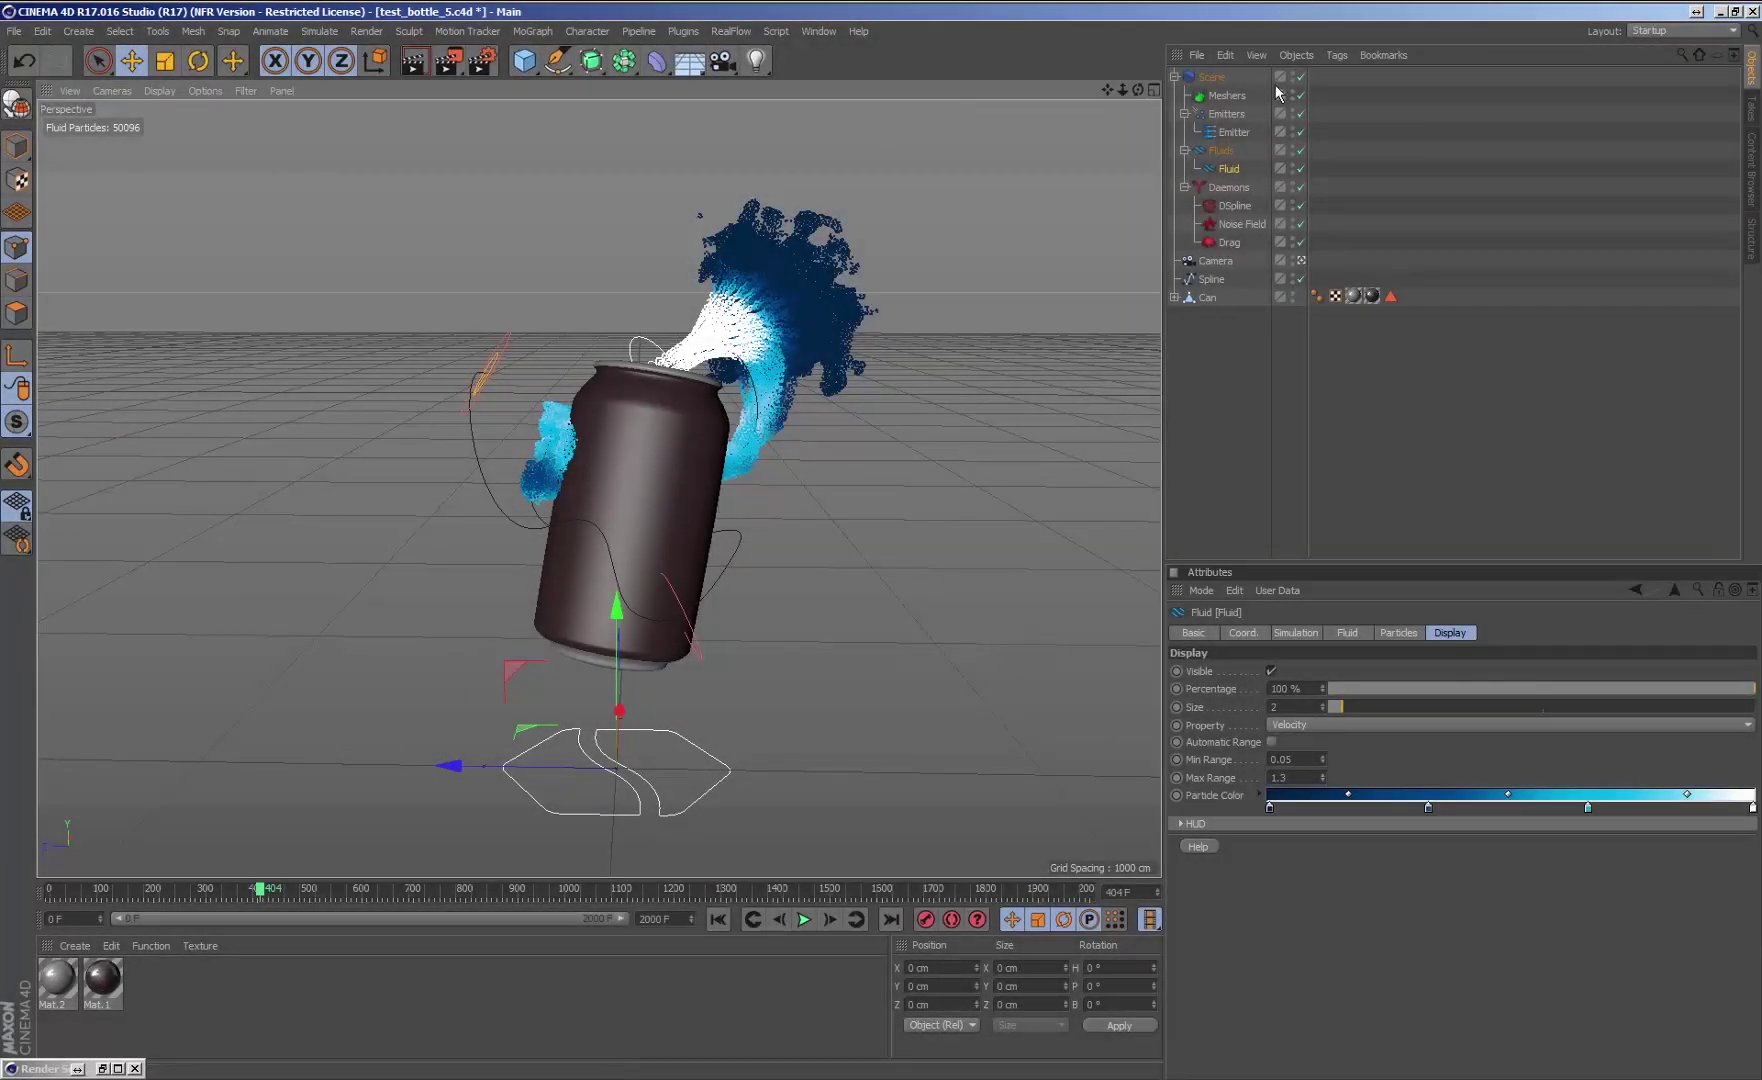
Add a RealFlow Collider tag to the Can object
click(1250, 297)
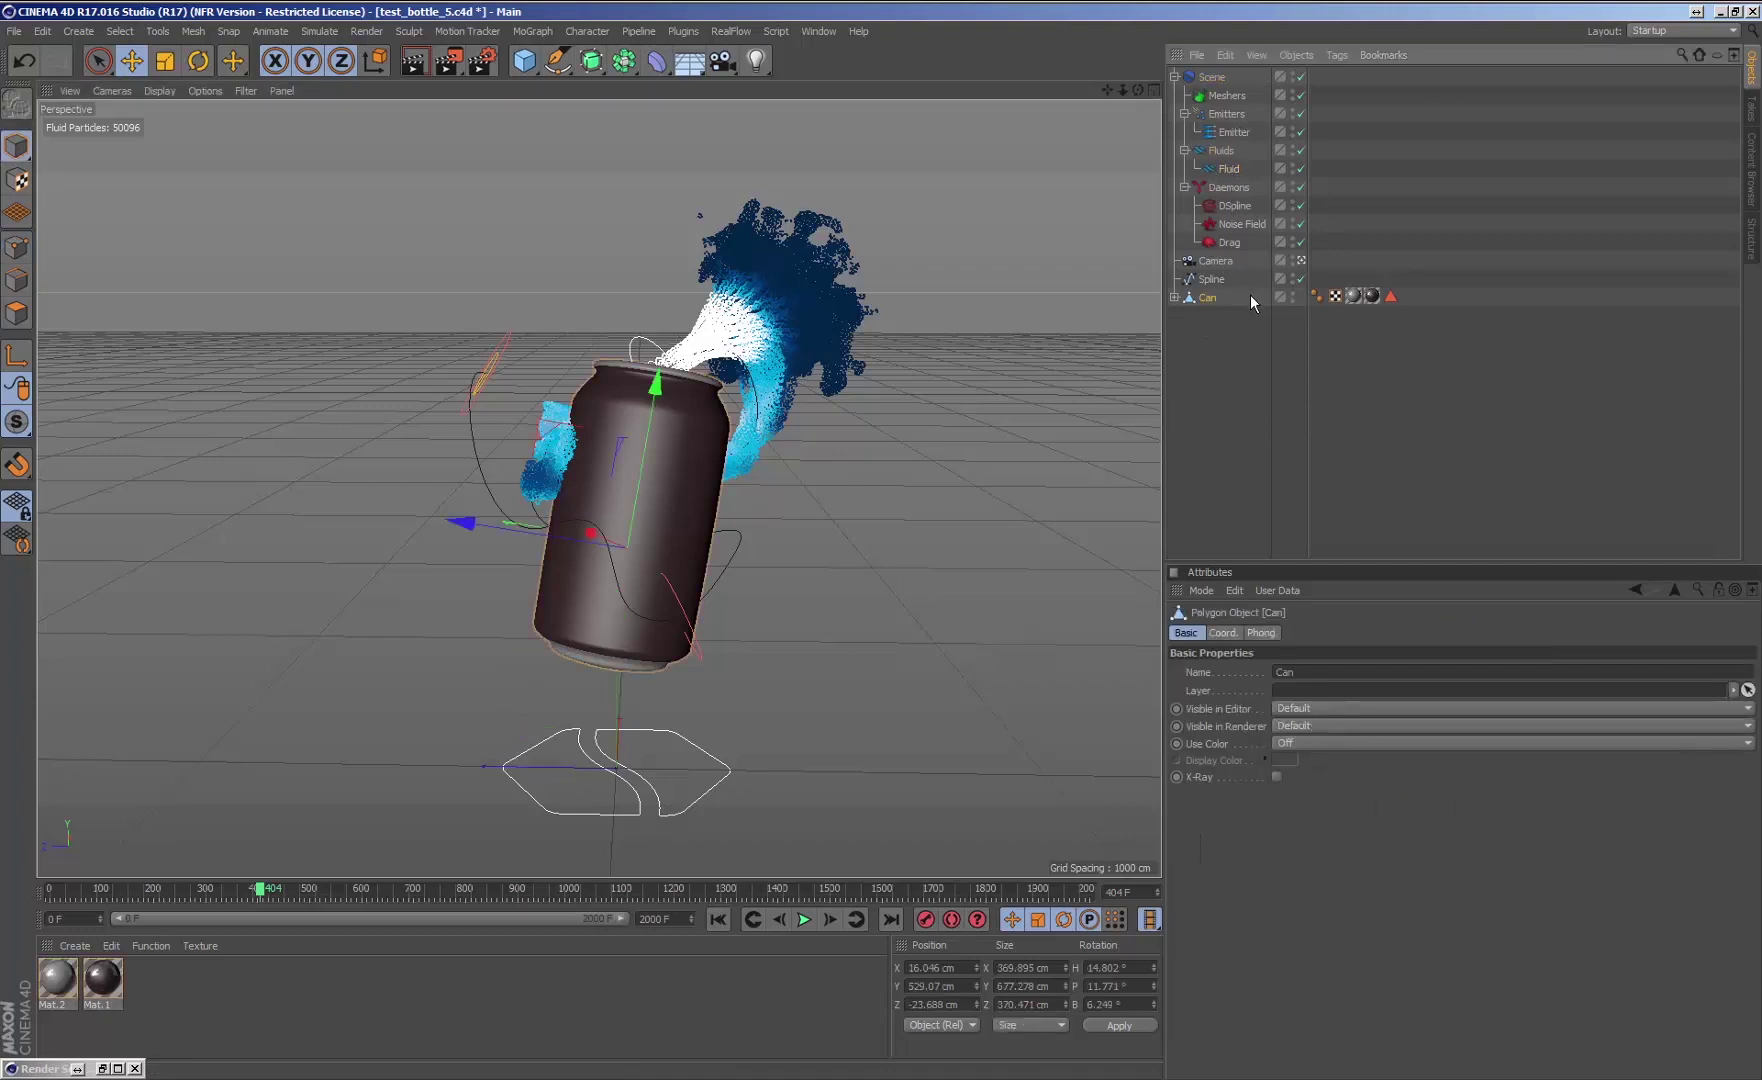
click(1337, 56)
mouse_move(1427, 229)
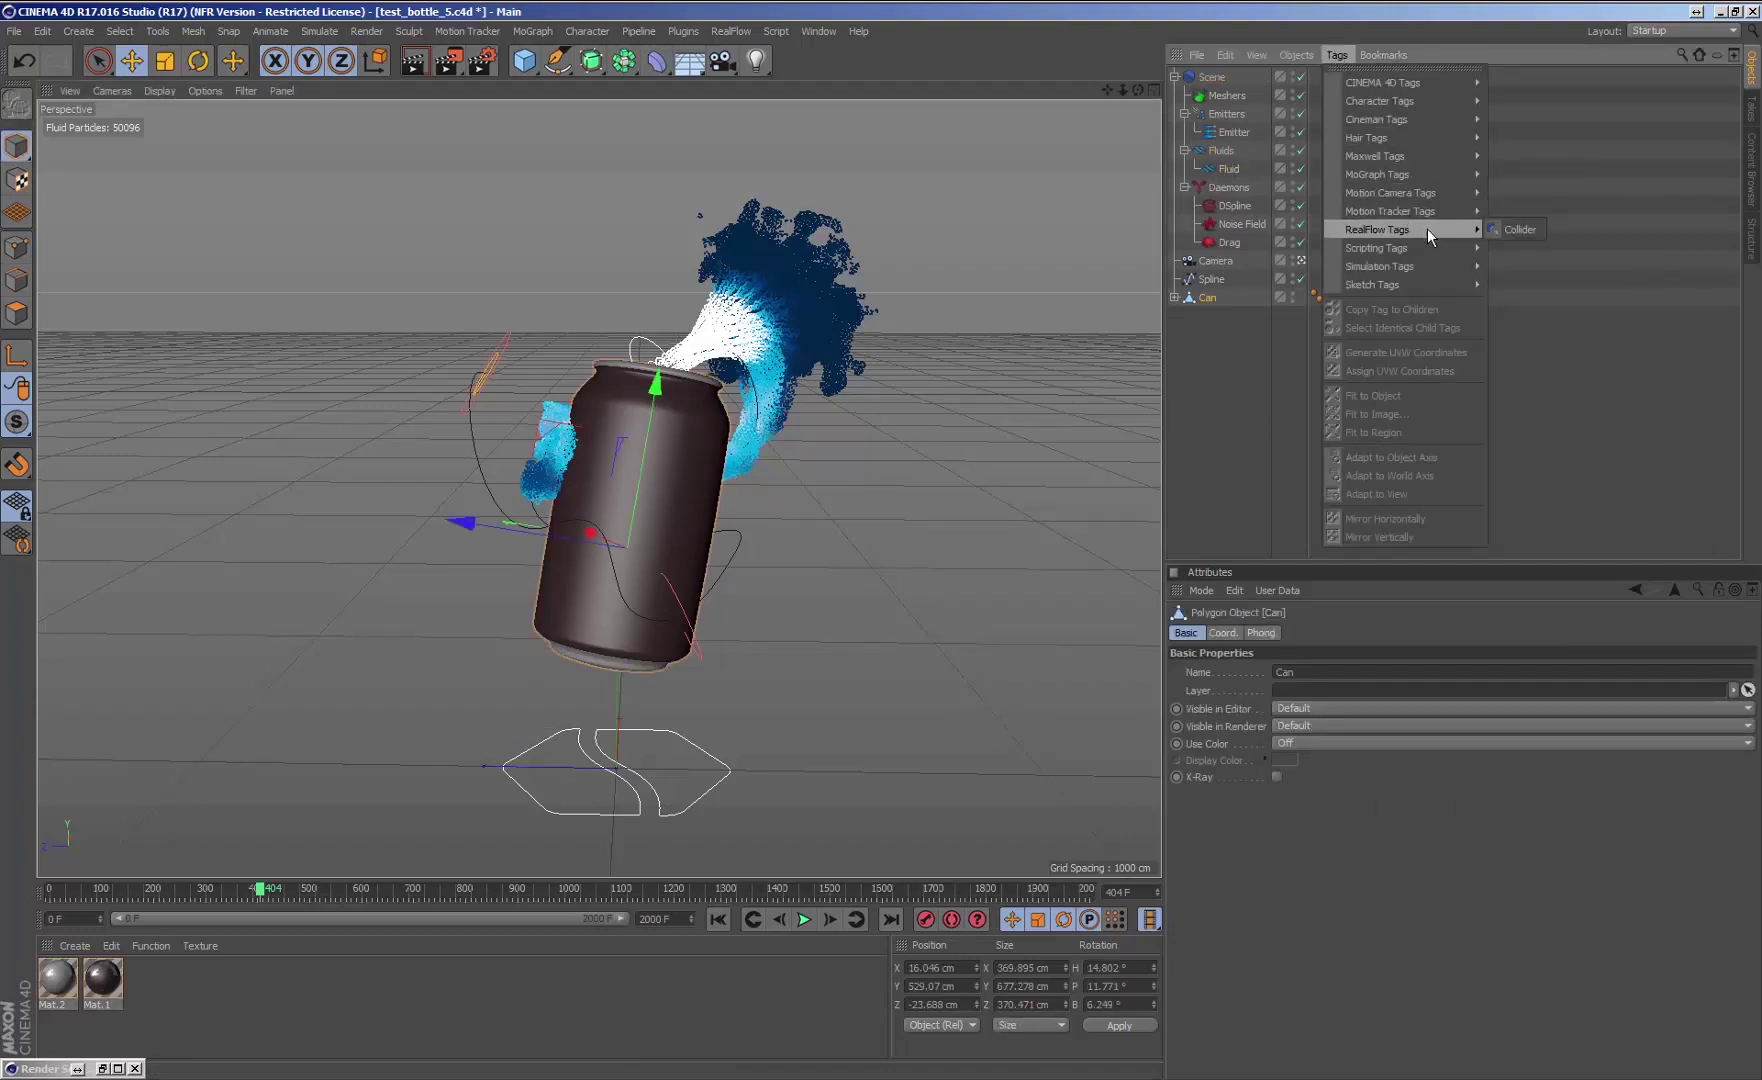
click(1509, 231)
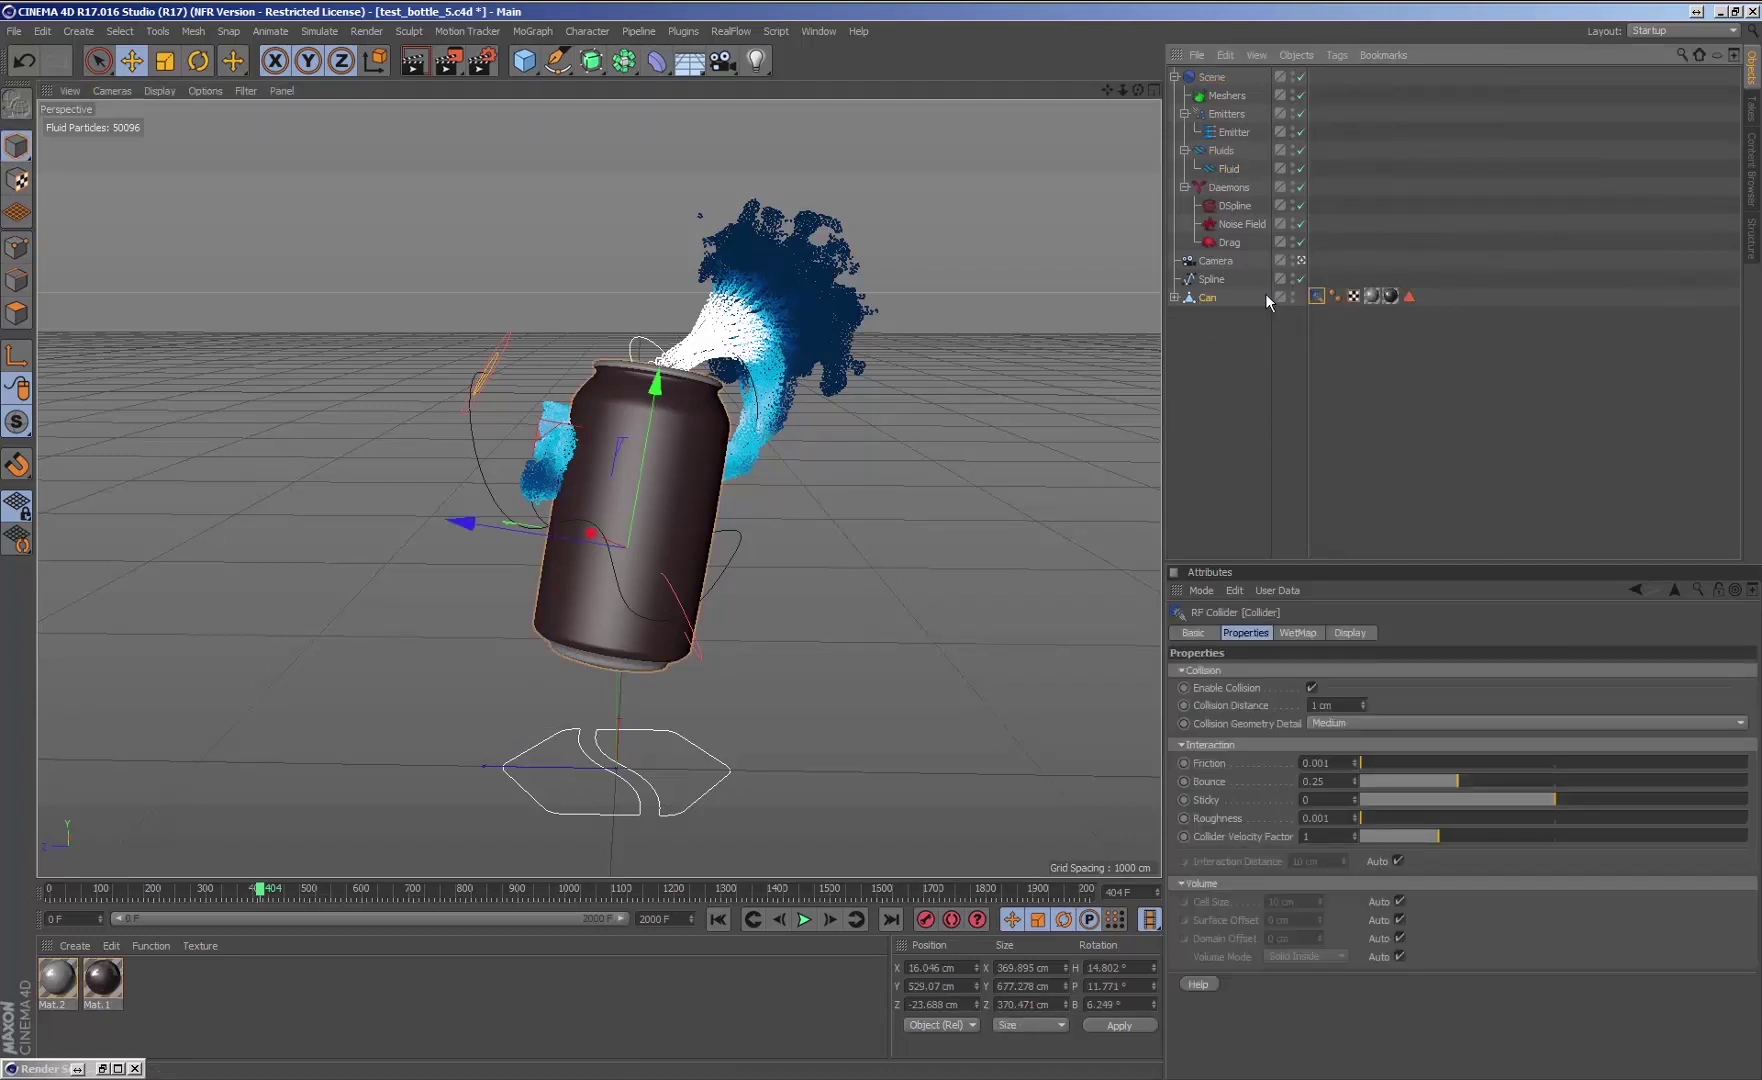
right_click(1316, 297)
click(1397, 487)
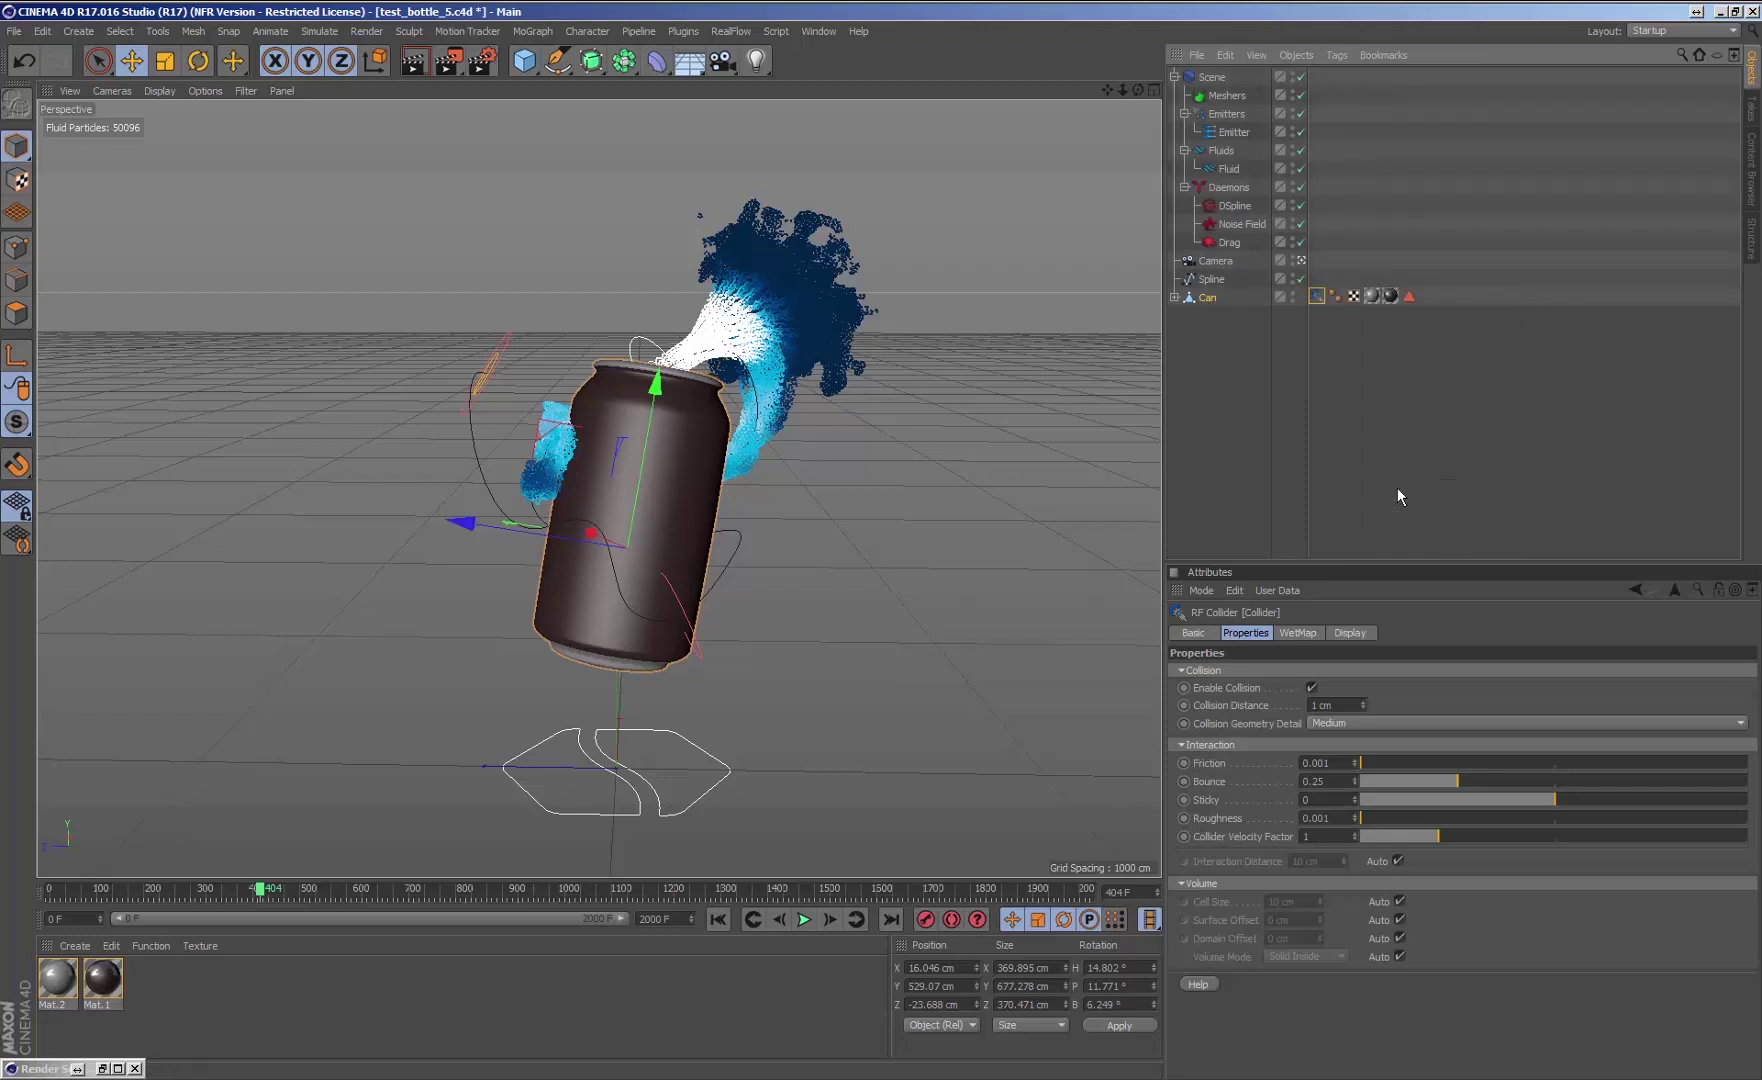
Re-run the simulation from the start to frame 911 so the fluid wraps around the can
click(1176, 298)
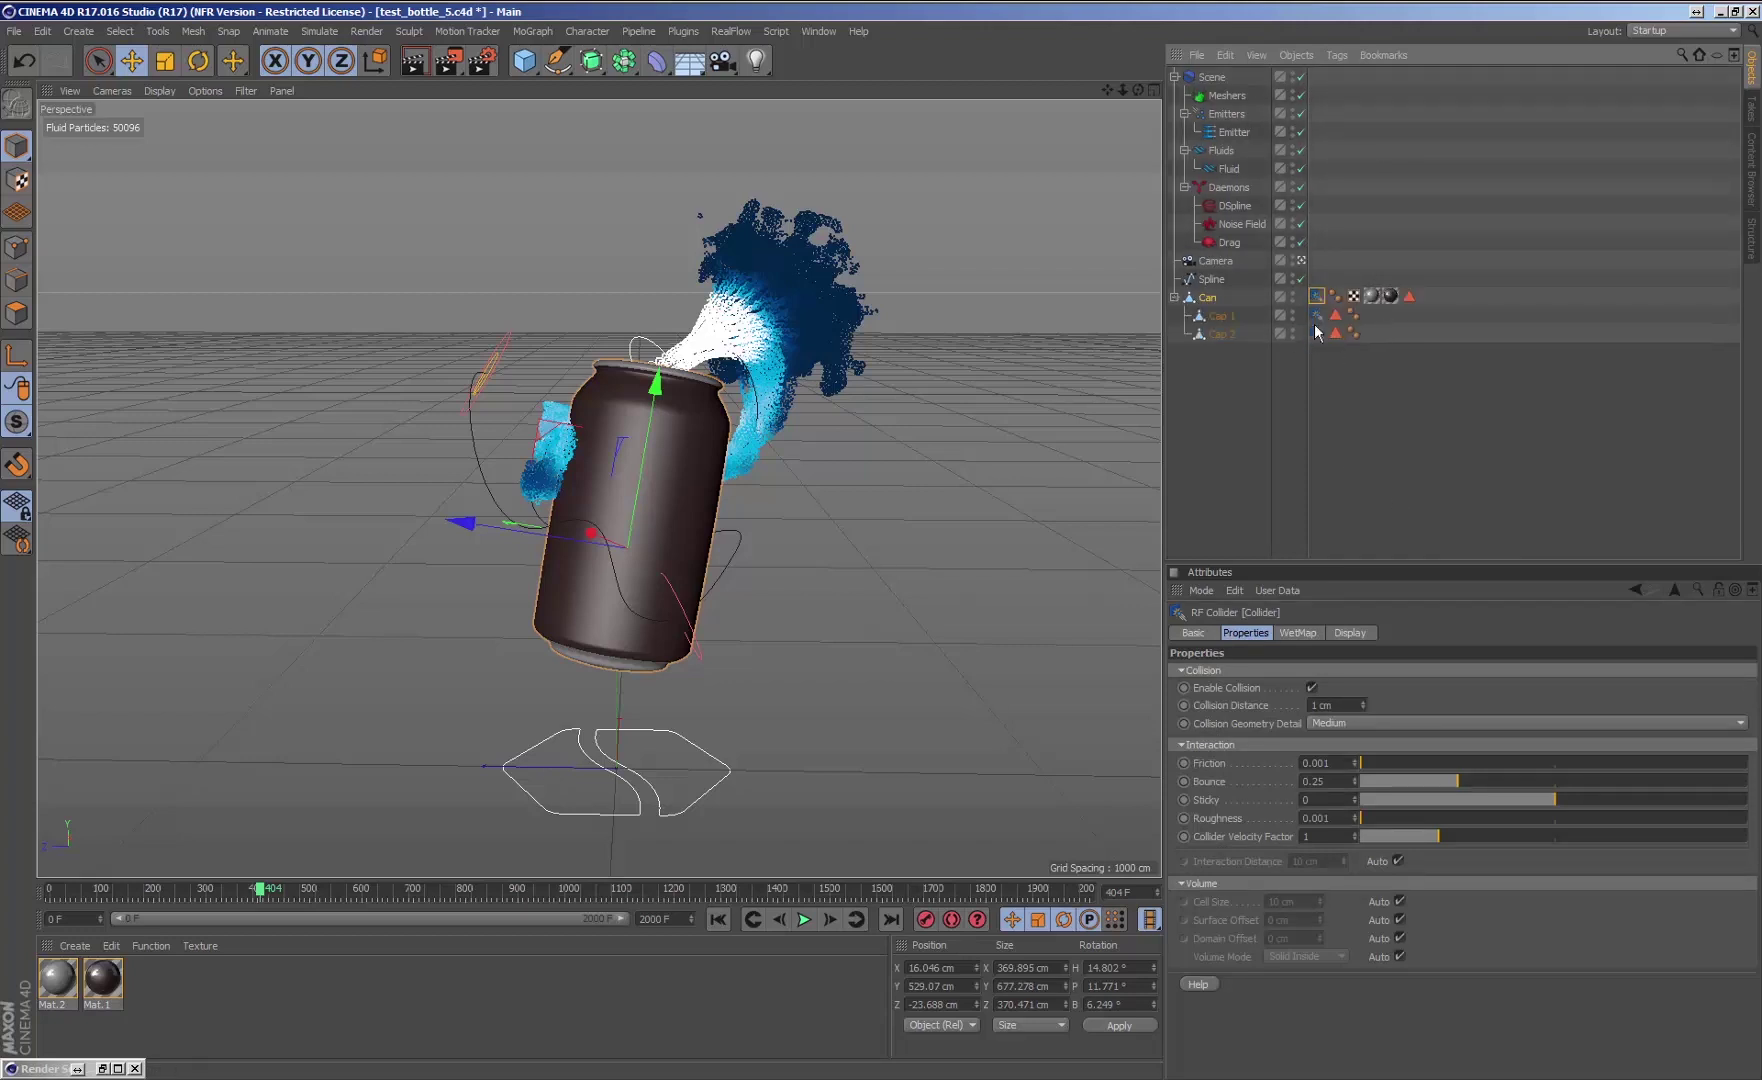
click(718, 919)
click(805, 919)
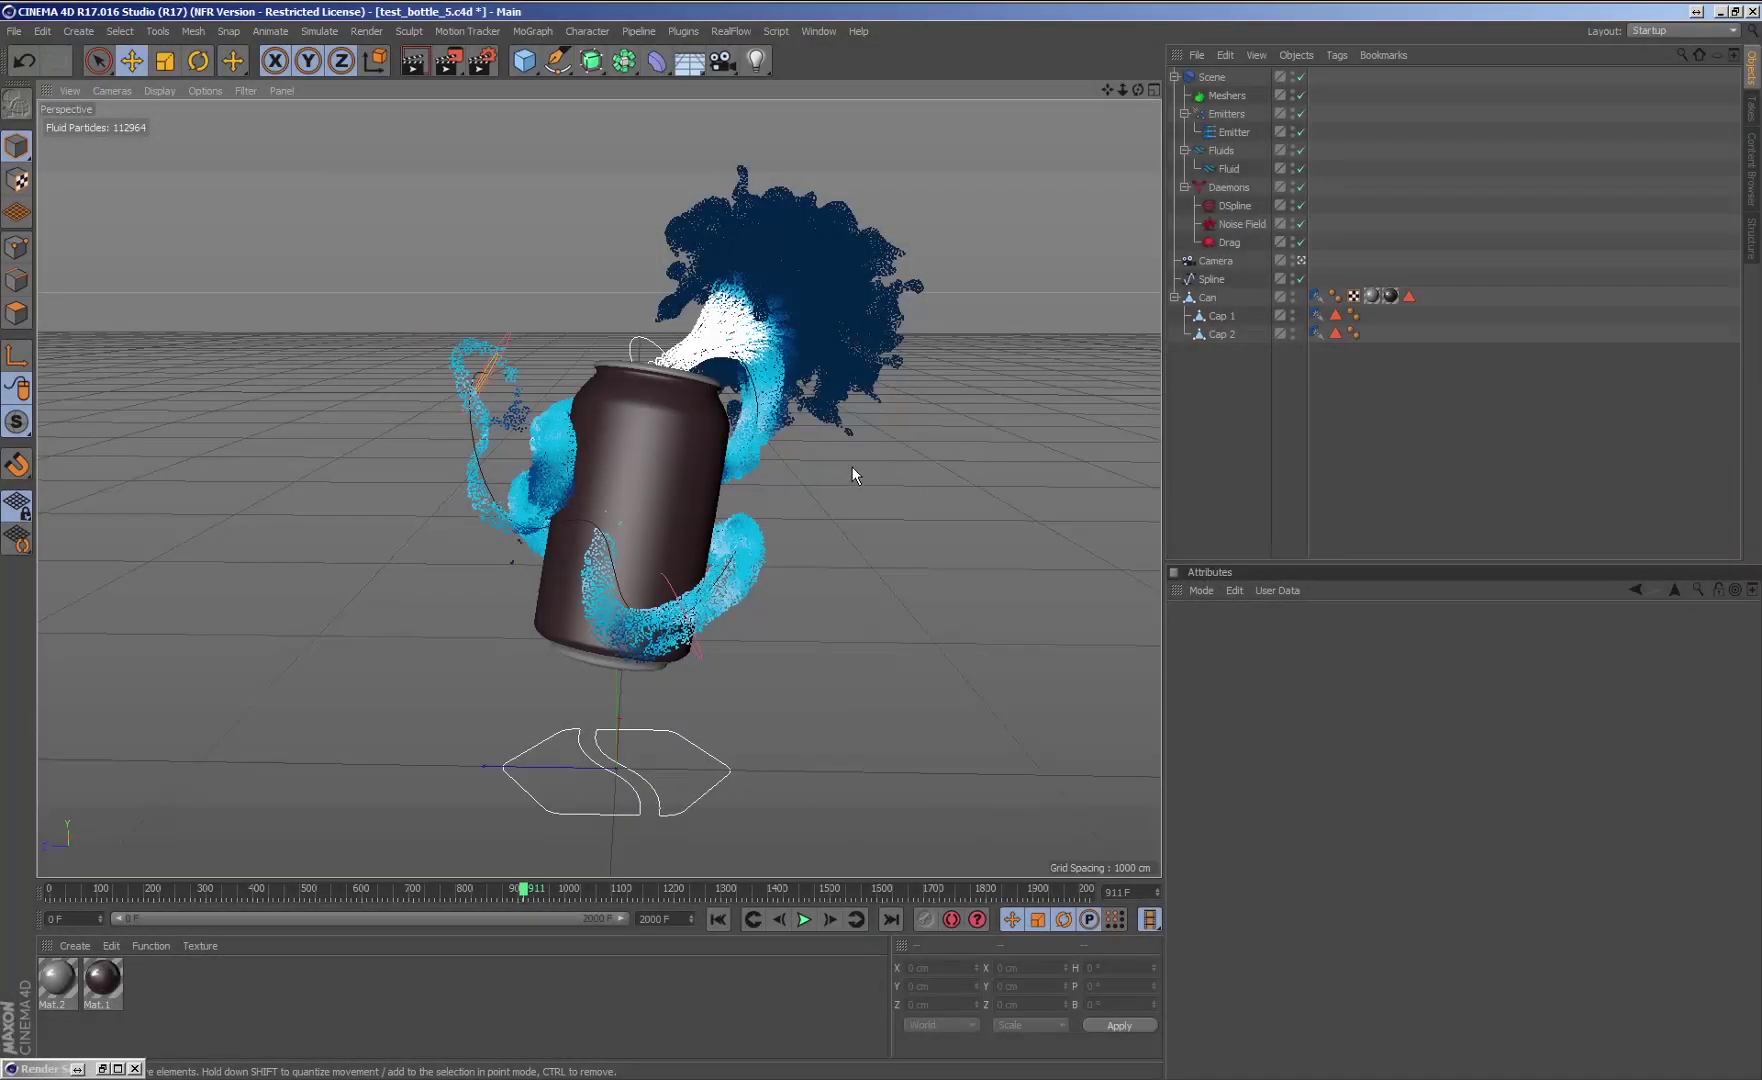
alt+drag(852, 467, 917, 401)
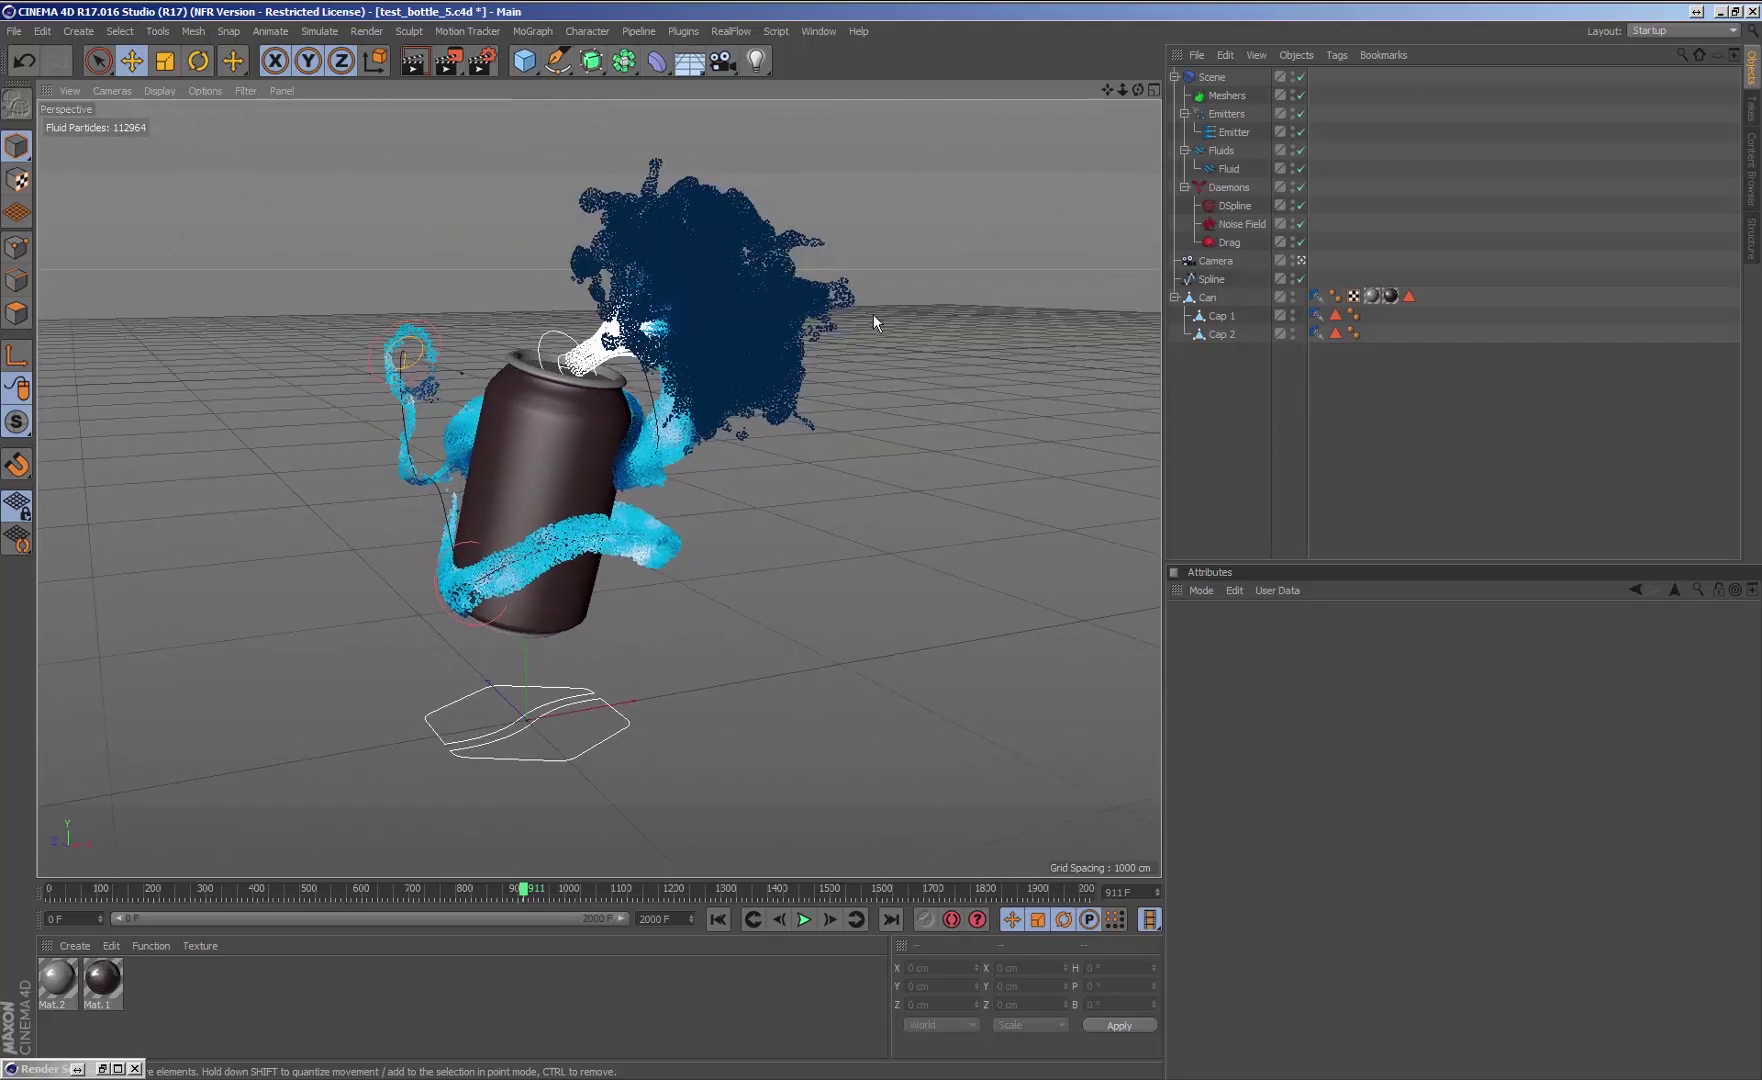
Add a RealFlow Mesher for the fluid and build its 431668-face liquid mesh around the can
click(744, 34)
click(747, 138)
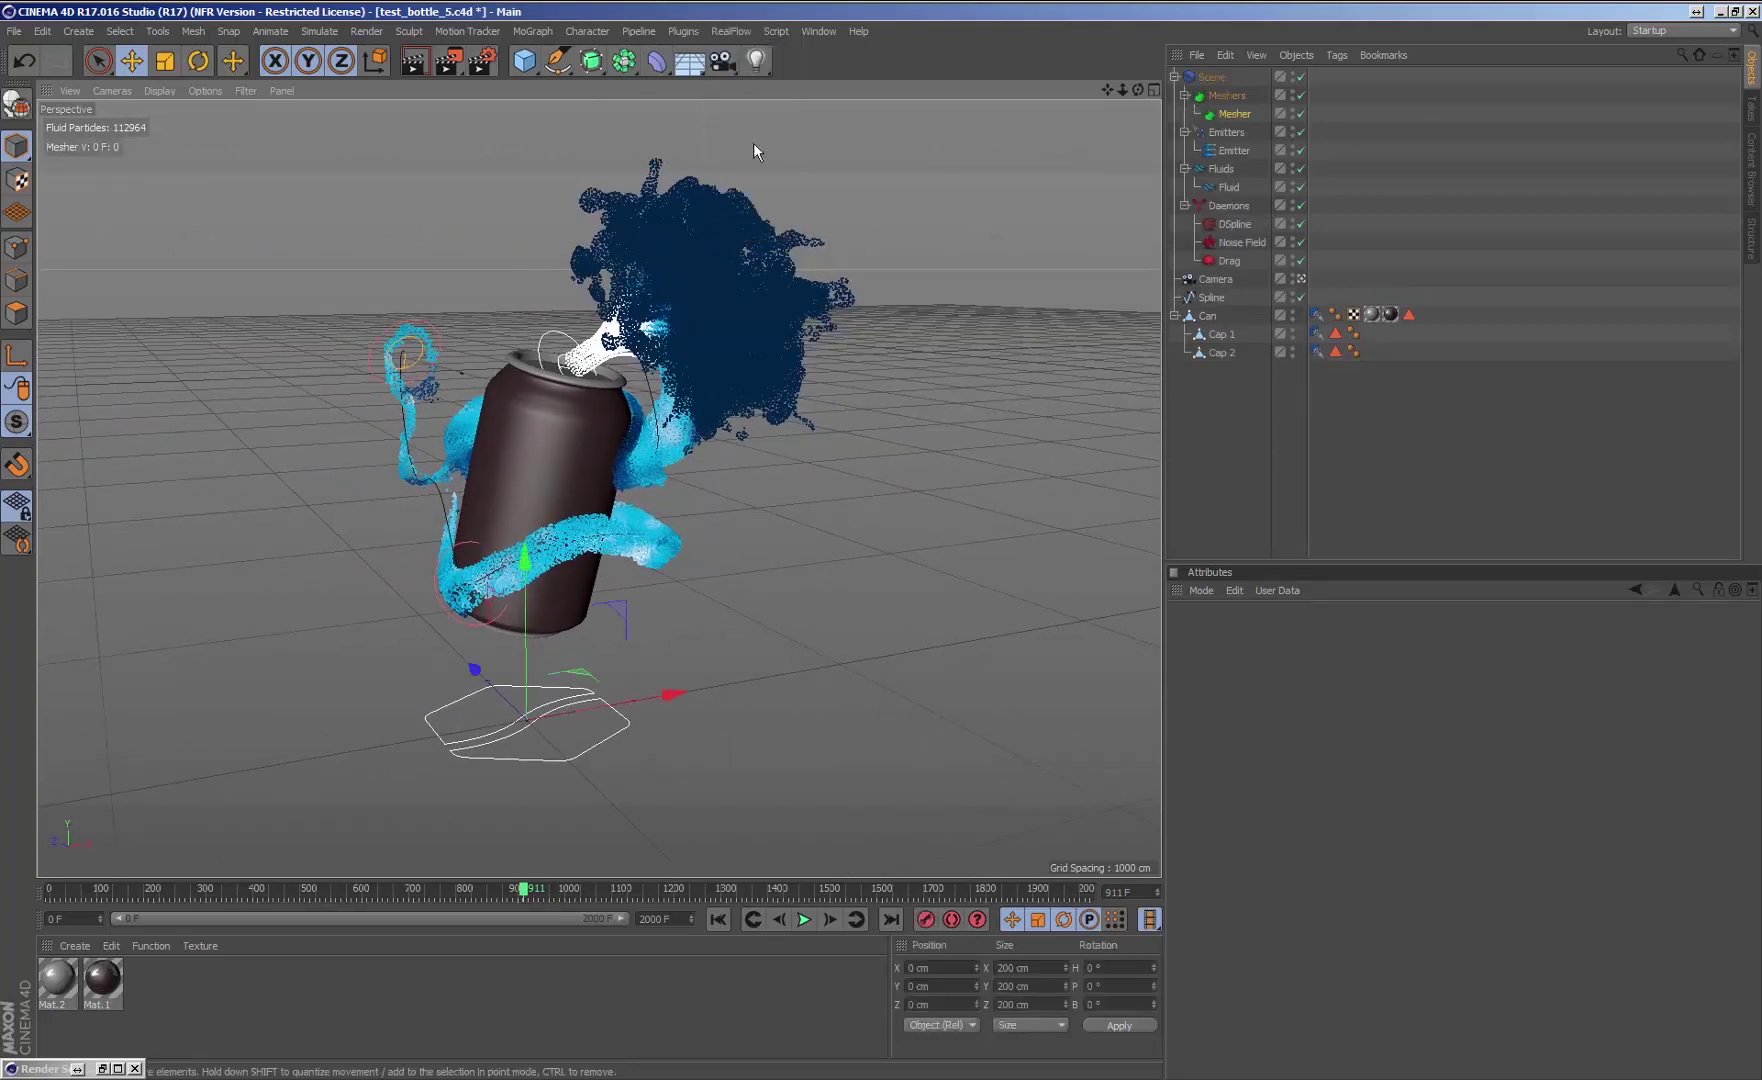
click(1240, 116)
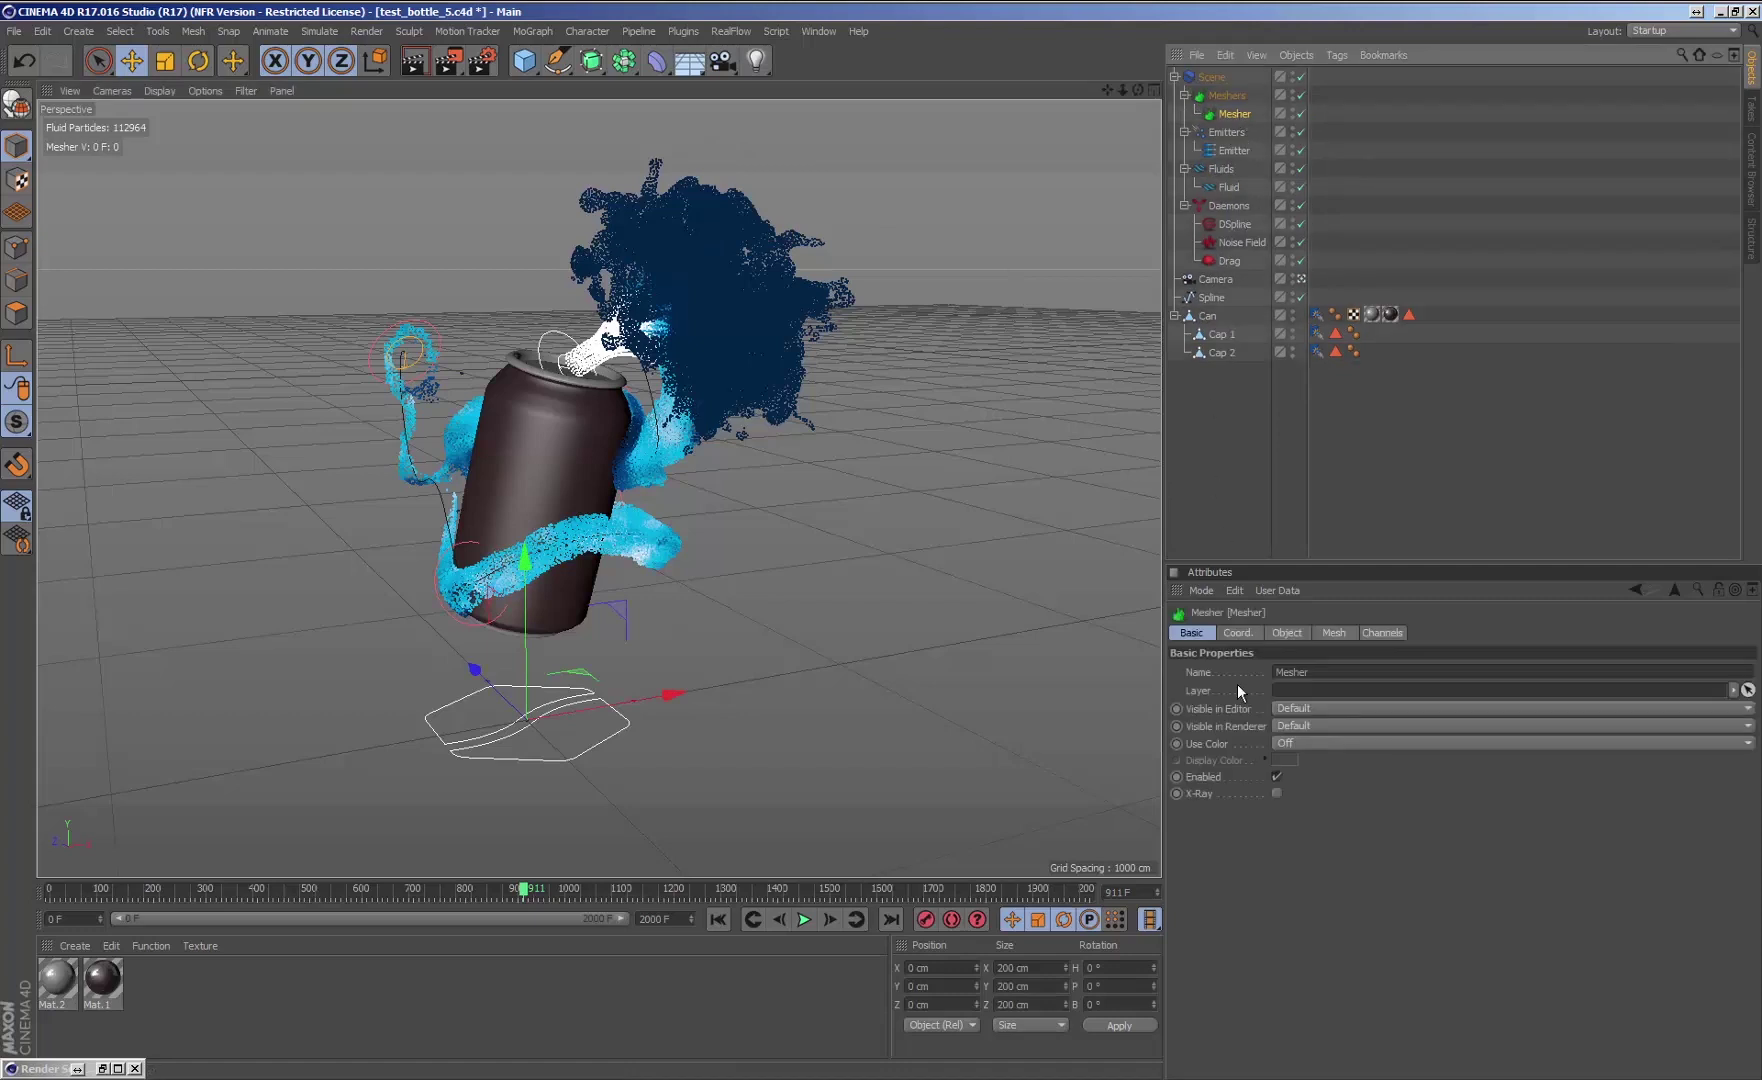
click(1336, 632)
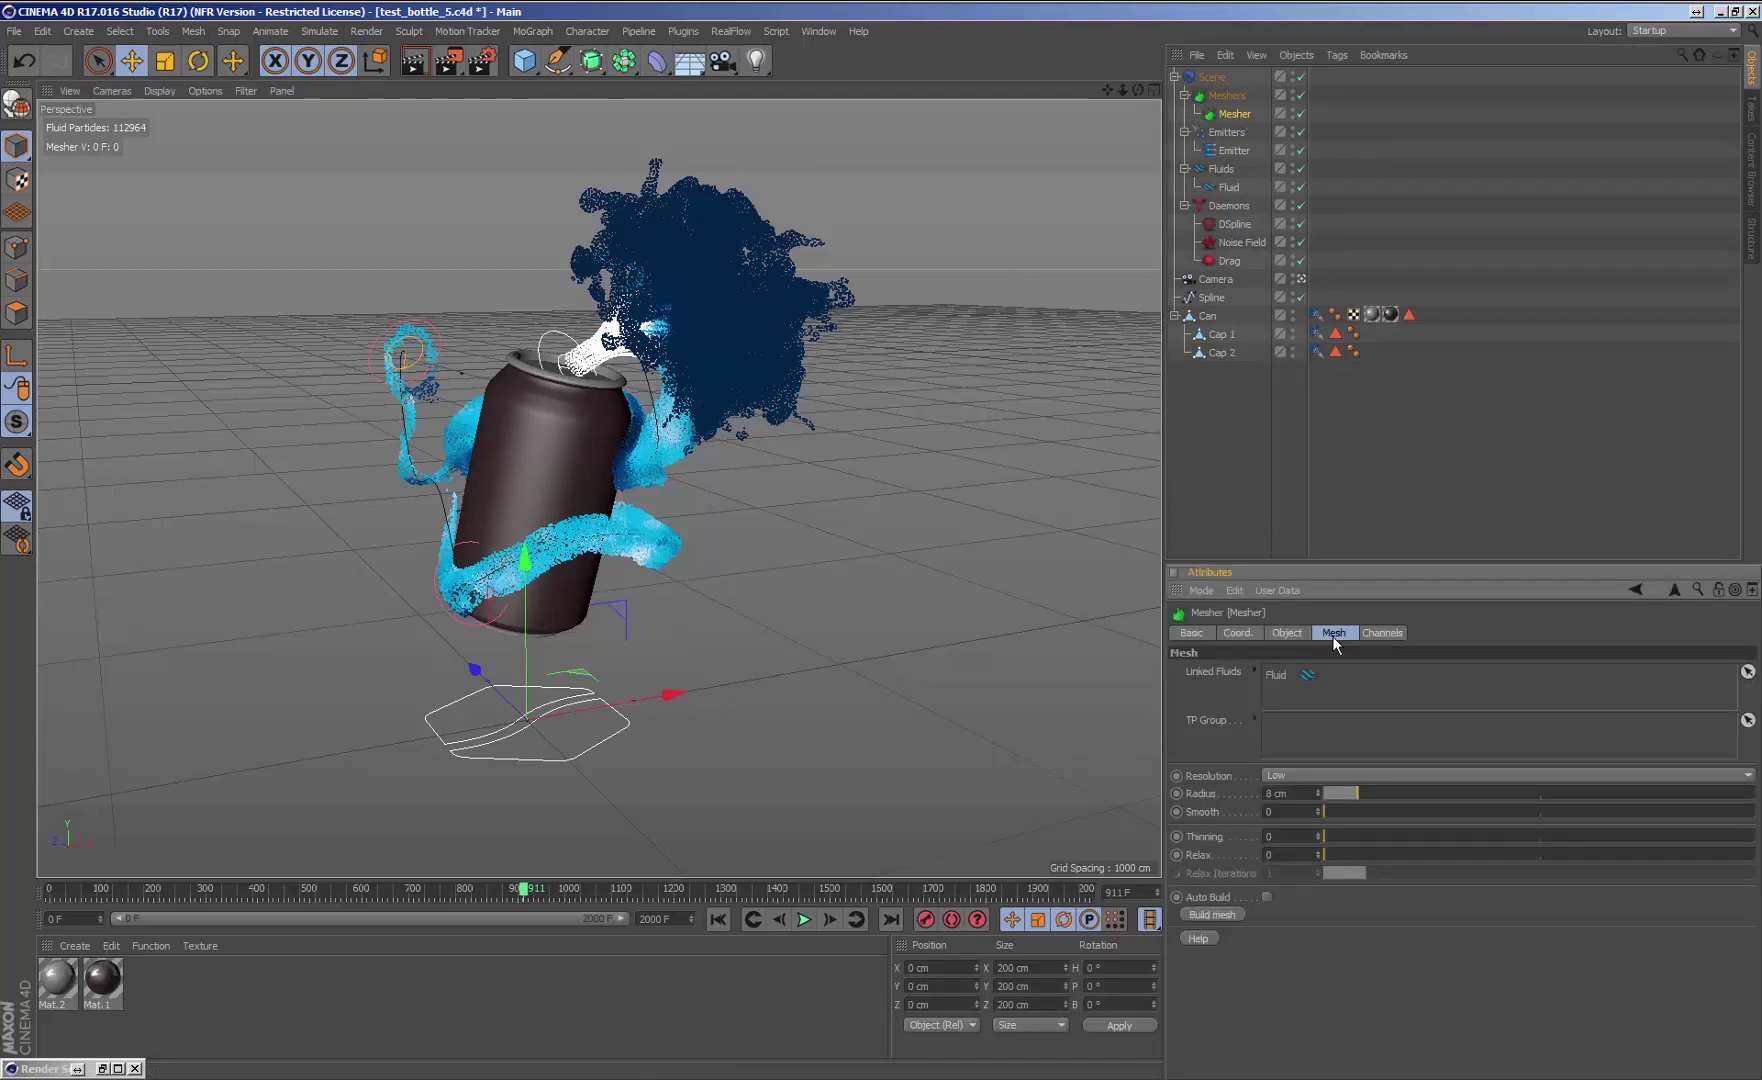
click(1222, 913)
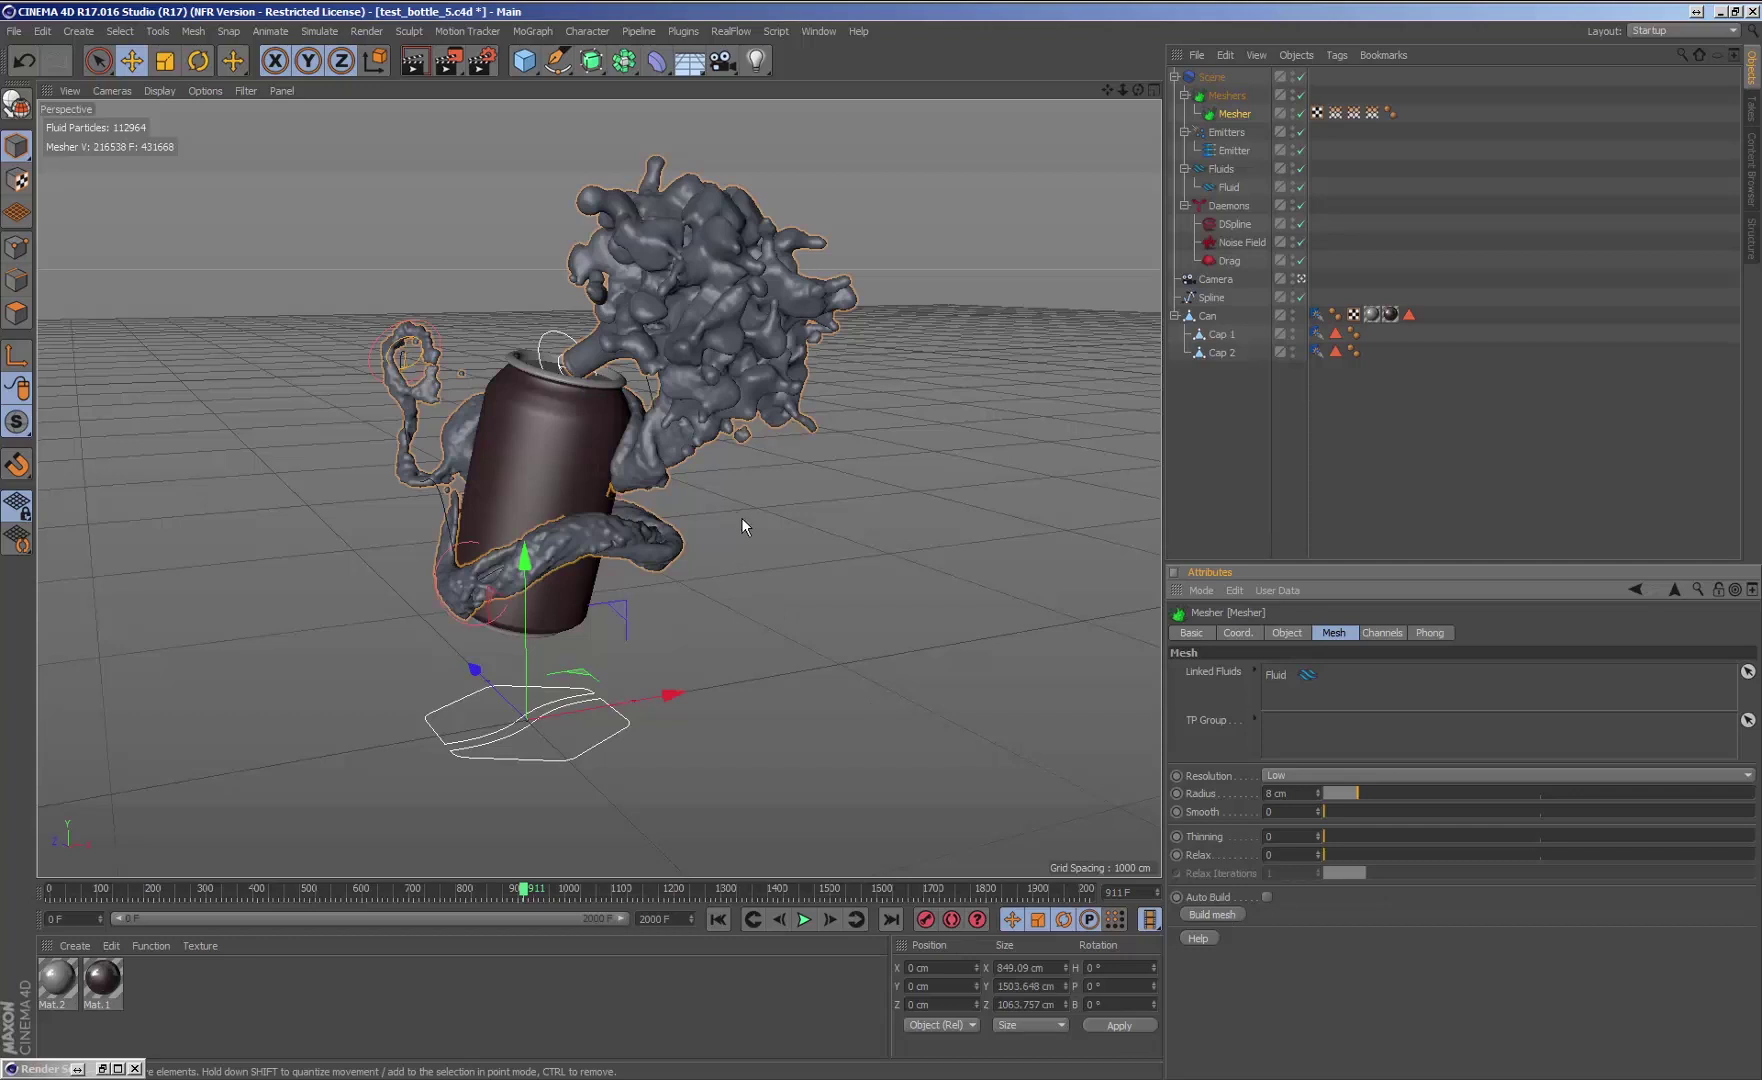